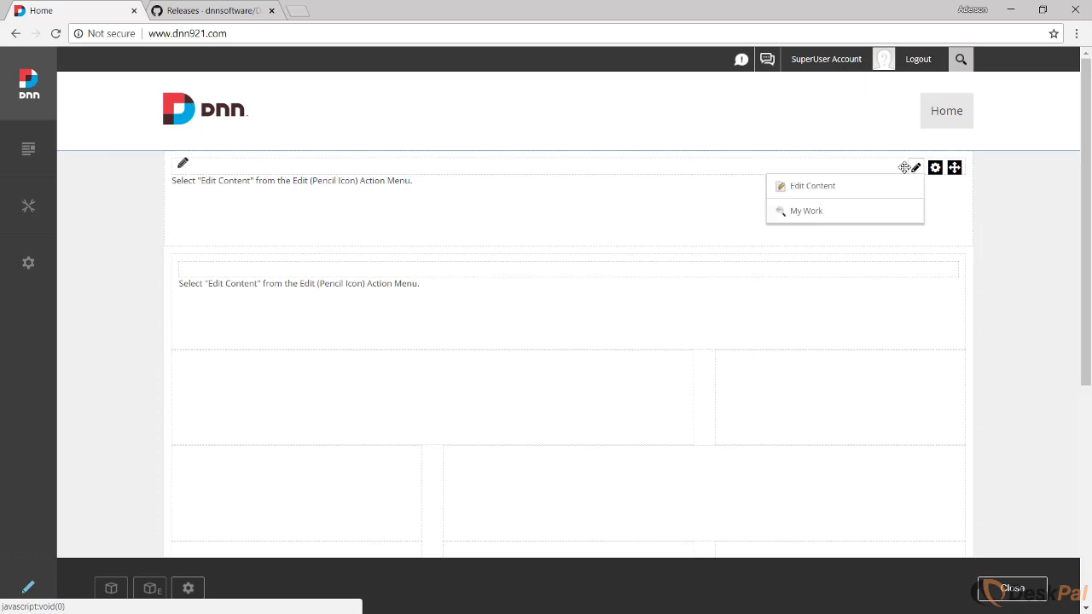
Step: Open the content editor of the Home page's first HTML module and compare the site's version with the 09.02.01 release assets on GitHub
left_click(843, 185)
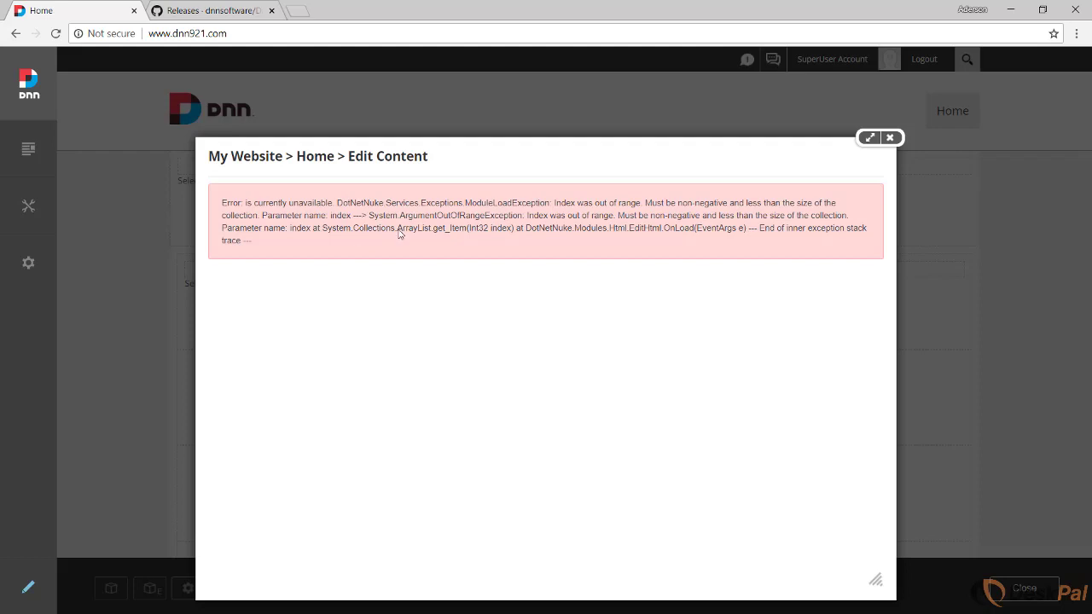
left_click(201, 12)
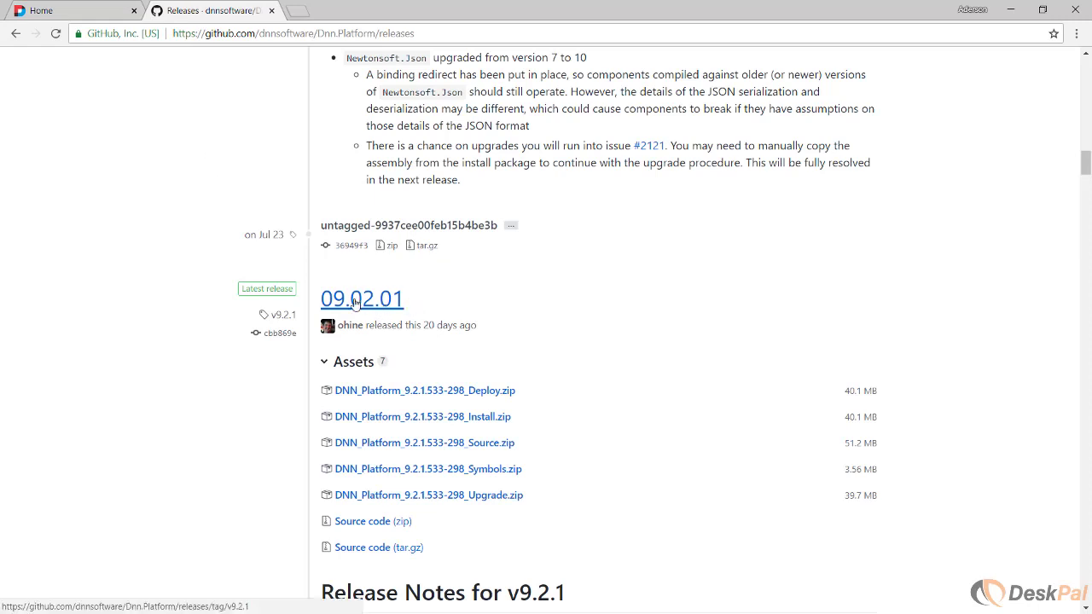
left_click(102, 10)
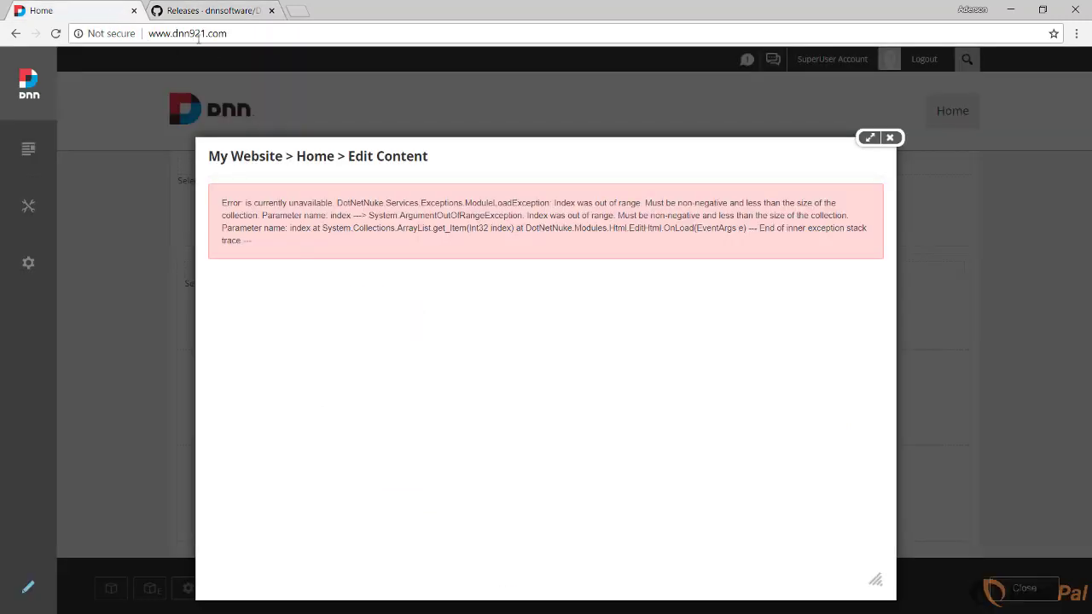
key("ctrl+Tab")
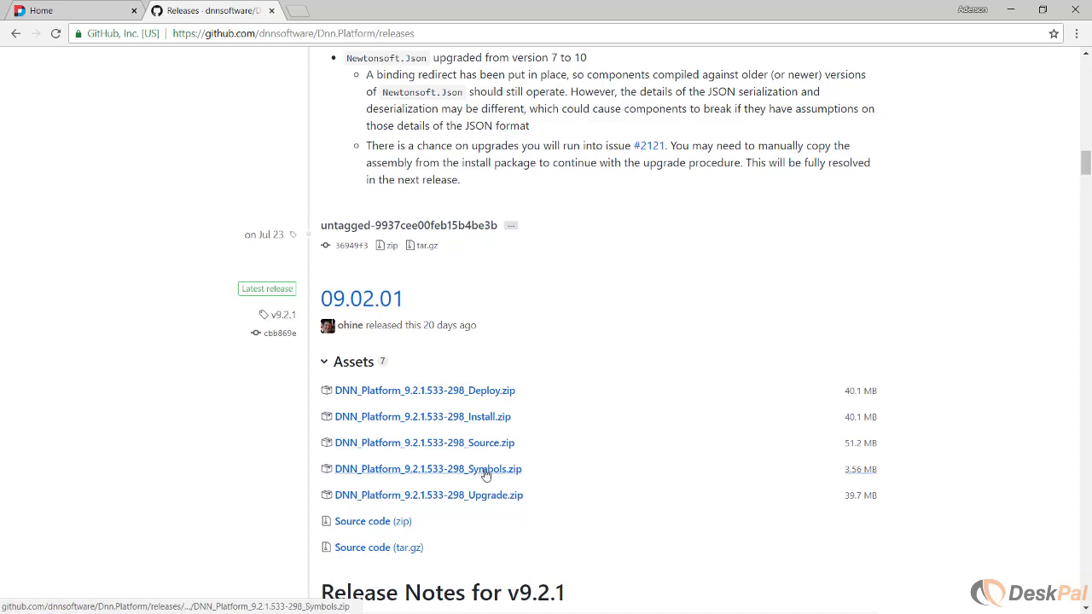
Step: Switch to File Explorer, maximize the dnn921 folder window and open the DNN_Platform_9.2.1.533-298_Symbols folder
key("alt+Tab")
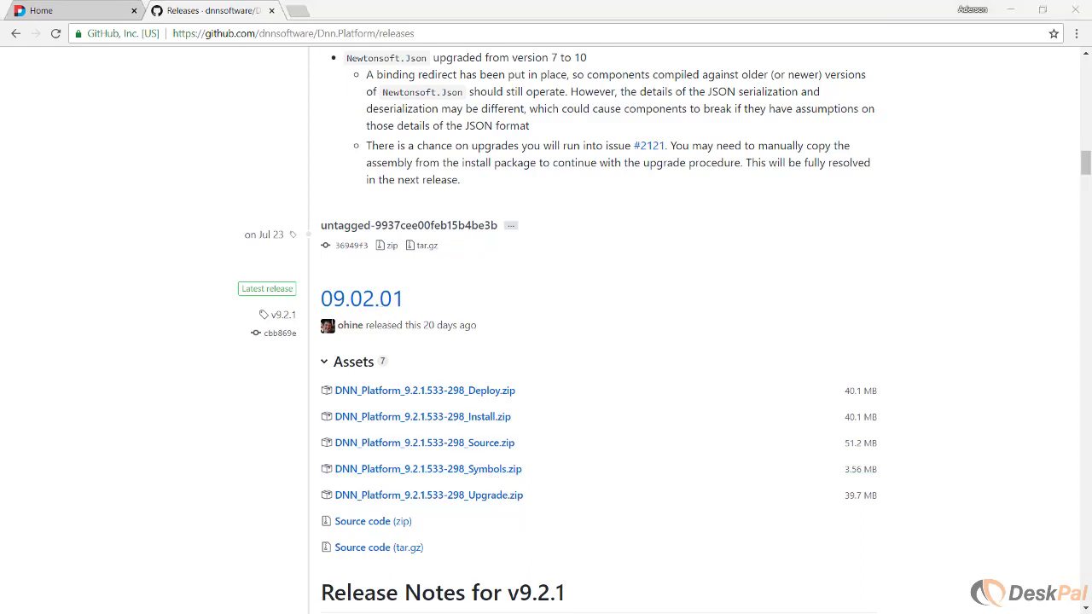
key("alt+Tab")
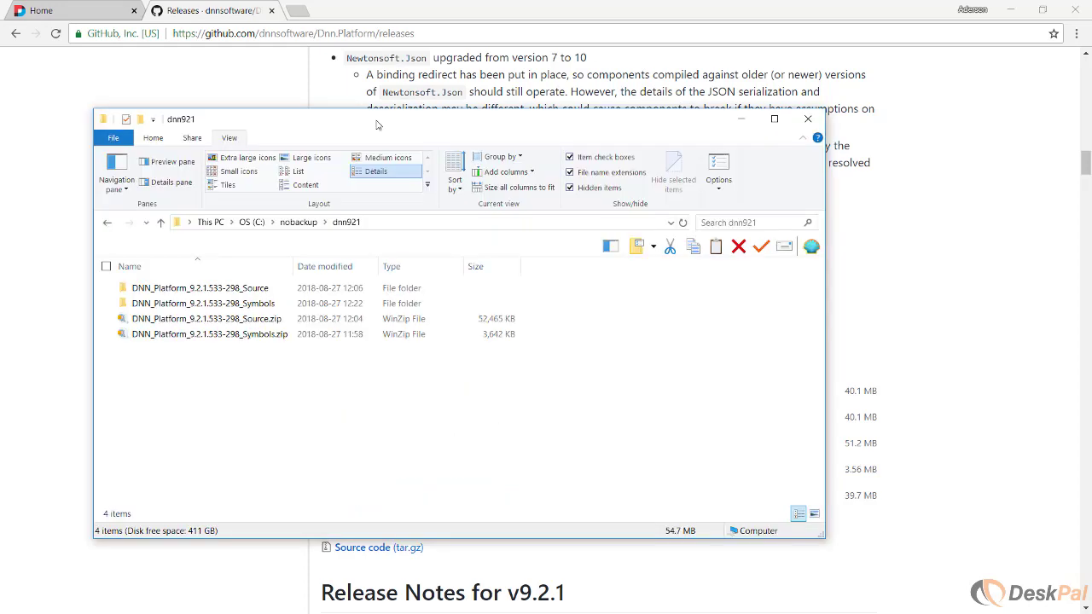
double_click(377, 125)
left_click(168, 223)
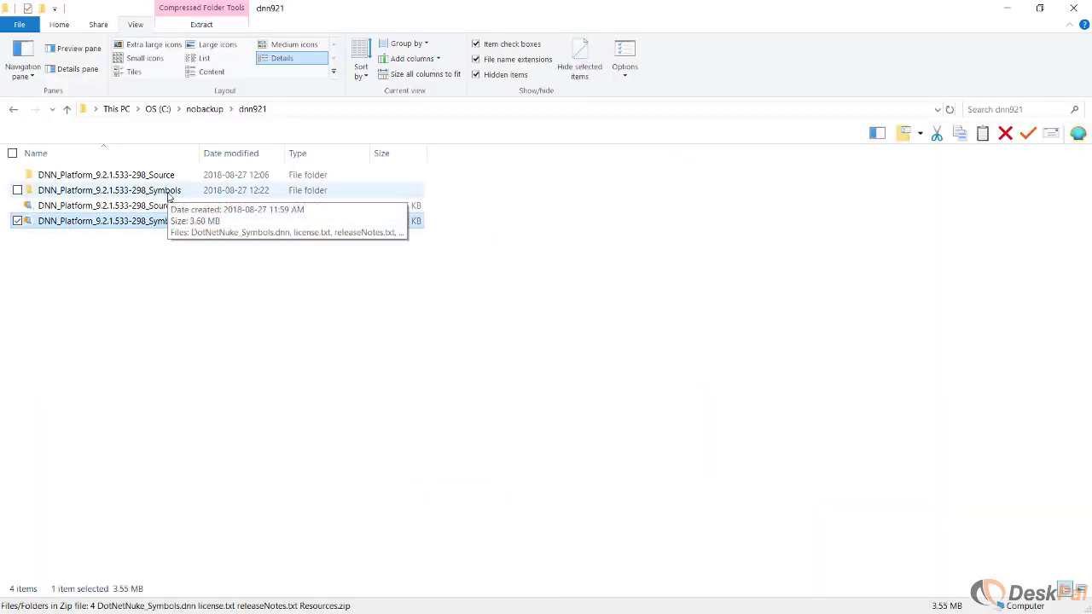
double_click(168, 191)
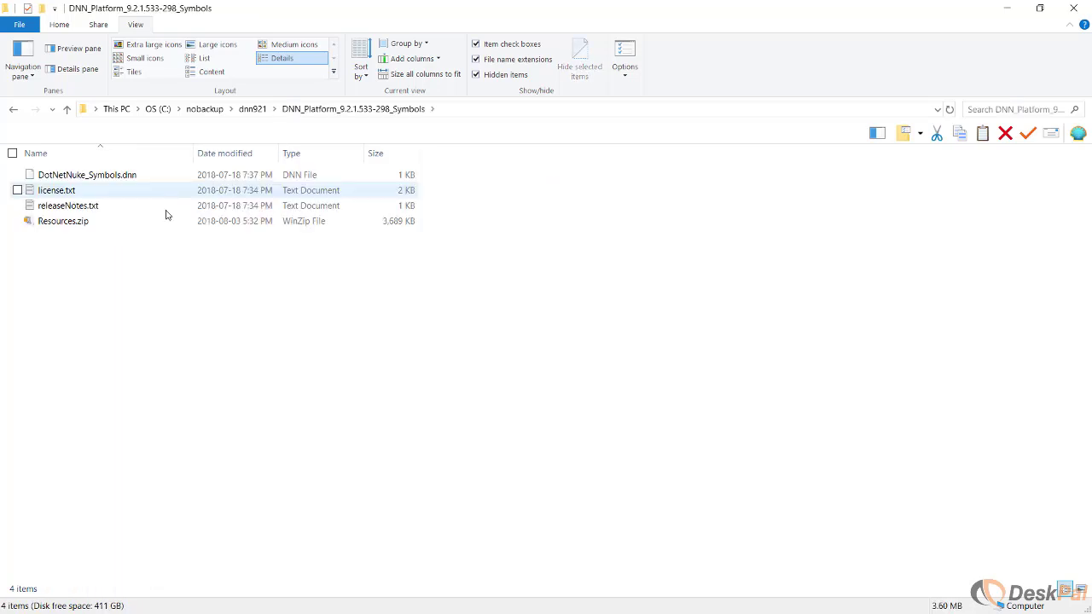
Step: Extract Resources.zip with WinZip into a Resources subfolder of the symbols folder
left_click(70, 227)
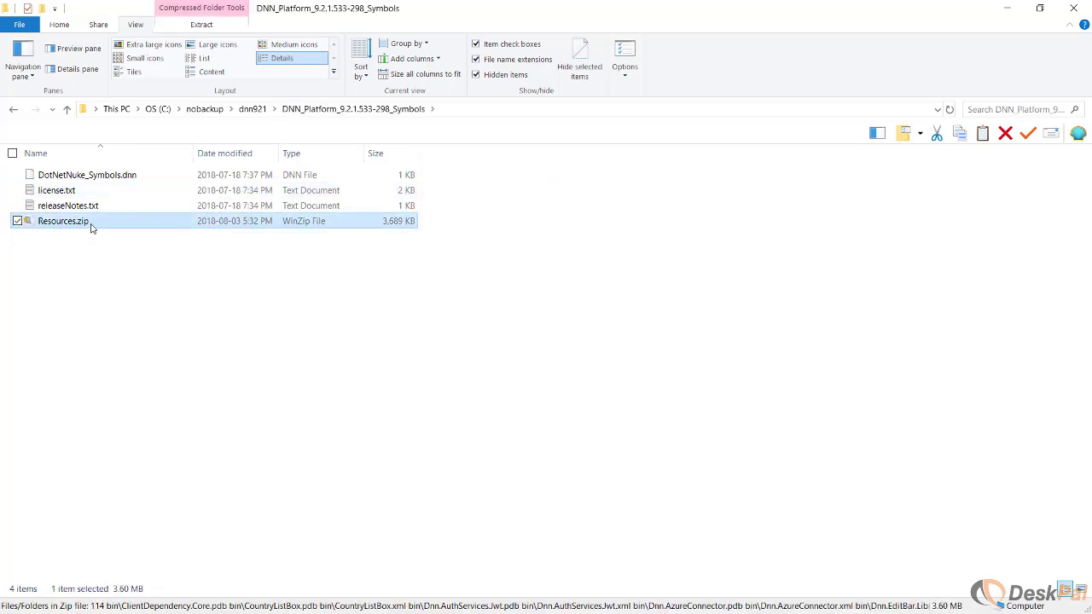
right_click(143, 290)
mouse_move(170, 298)
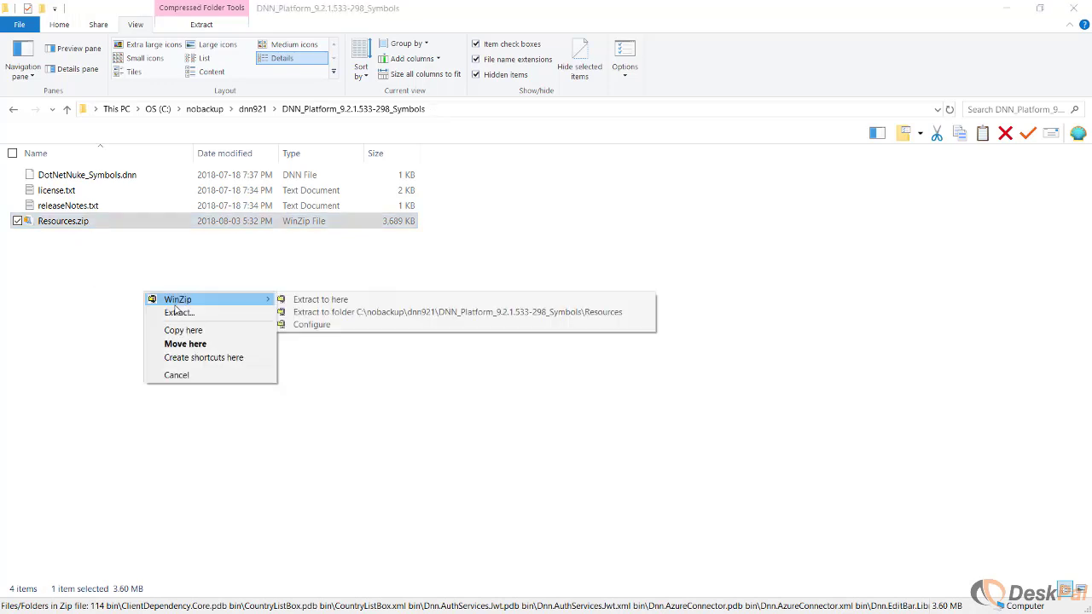
left_click(342, 311)
Step: Open the bin folder inside the extracted Resources folder and select all of its contents
double_click(57, 175)
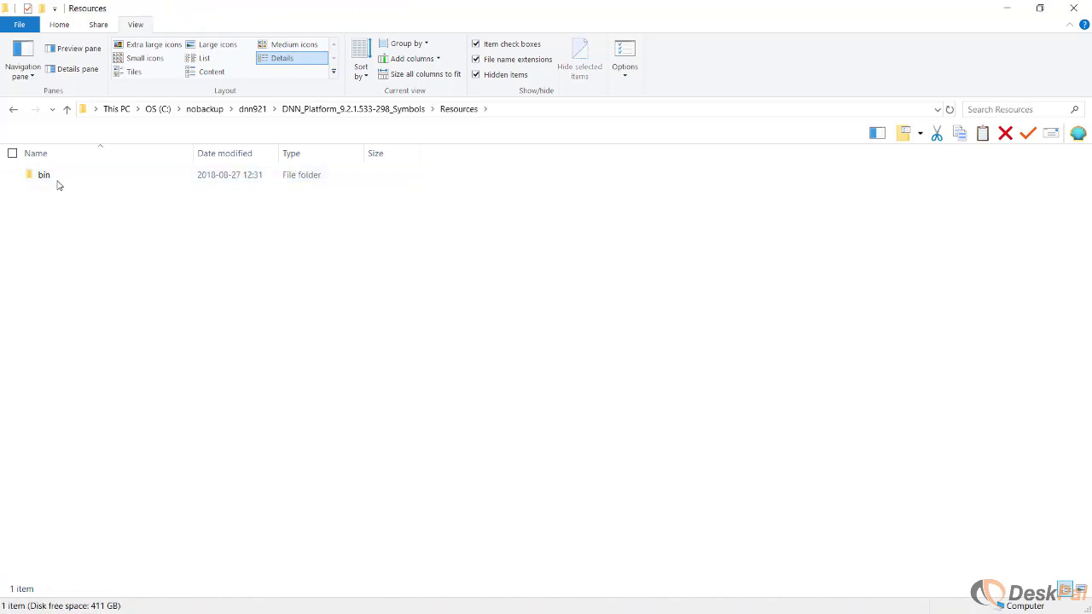
double_click(47, 176)
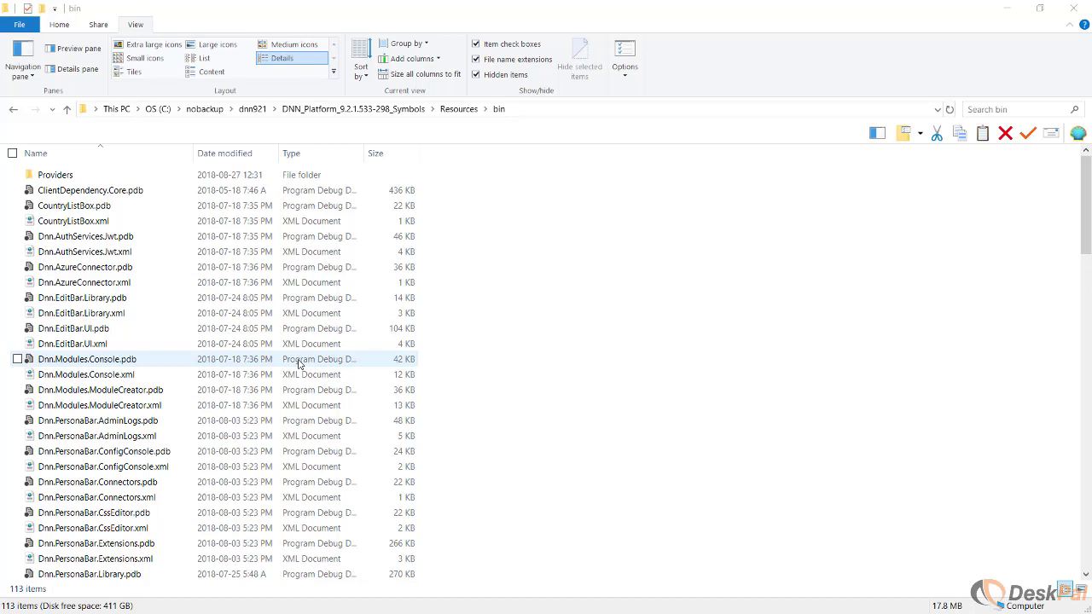
left_click(138, 228)
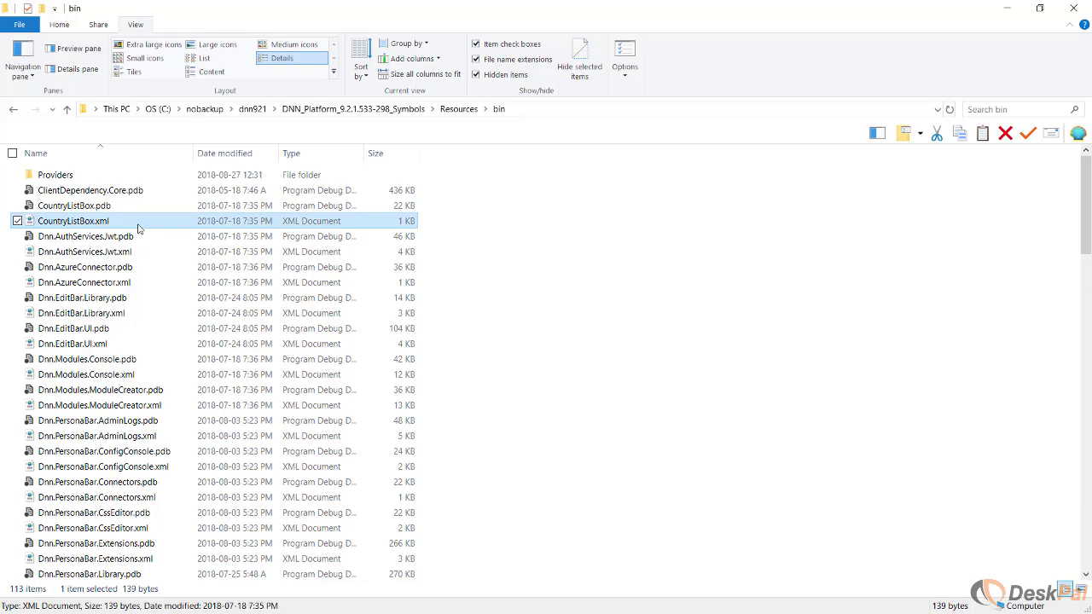
key("ctrl+a")
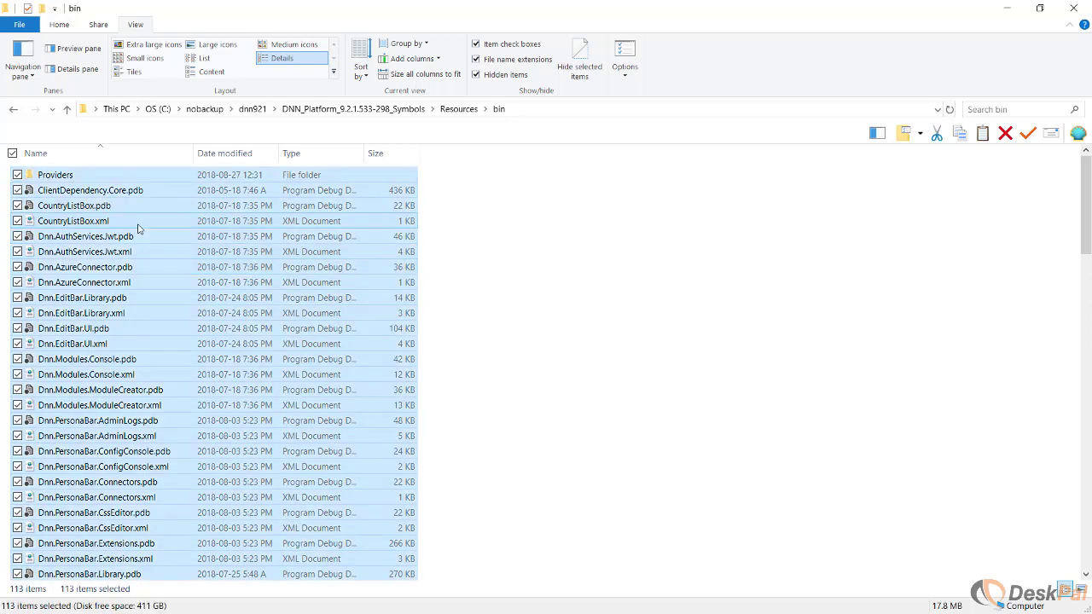
Step: Inspect the Providers subfolder with the Name column fitted to the full file names, and return to the bin folder
double_click(61, 176)
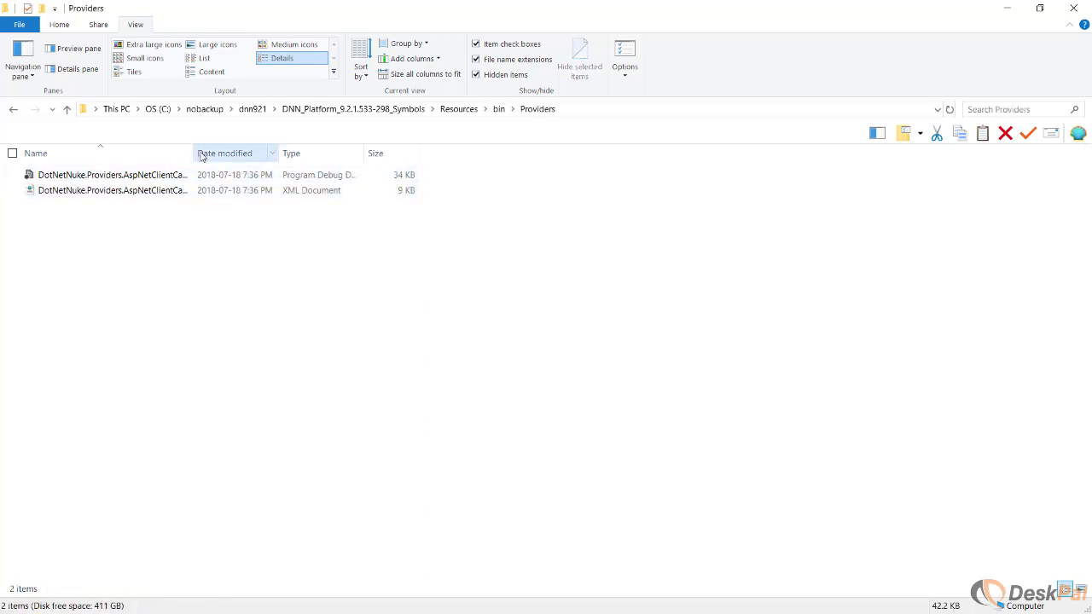
double_click(195, 154)
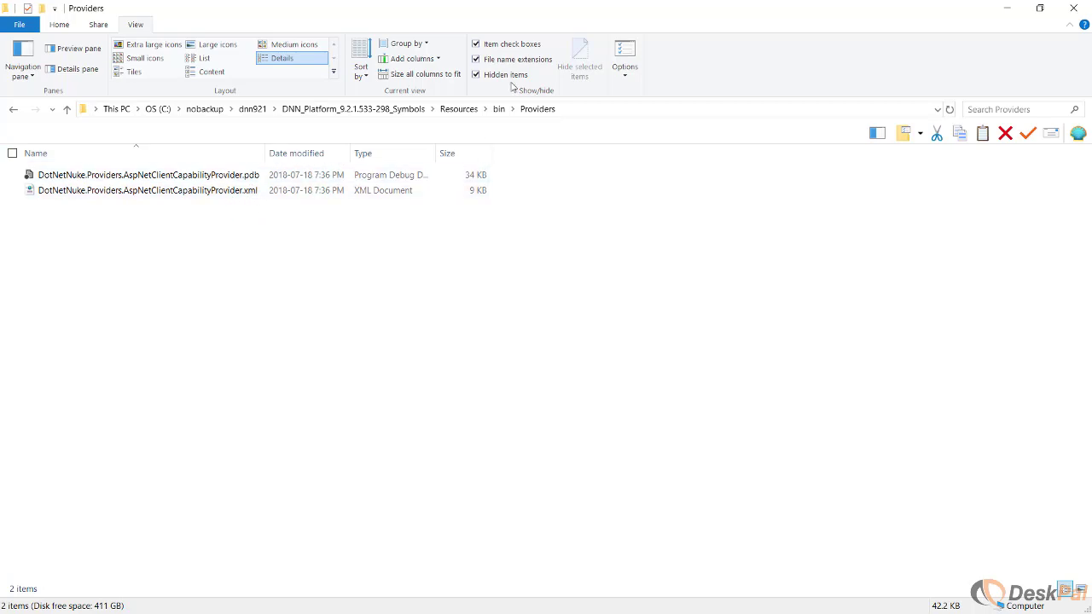
left_click(499, 110)
left_click(377, 314)
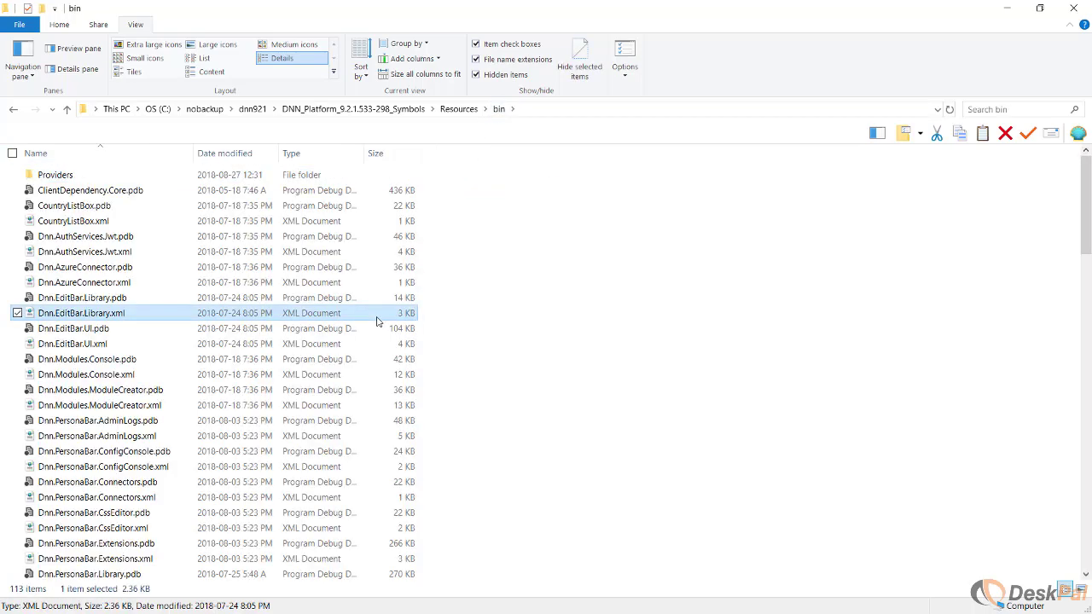
key("ctrl+a")
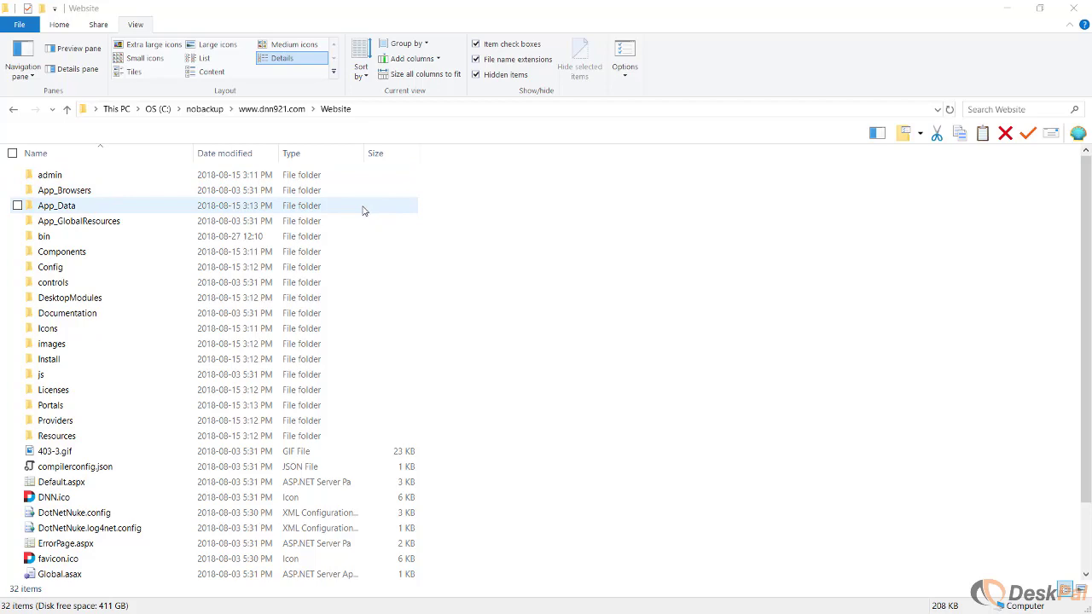
double_click(41, 241)
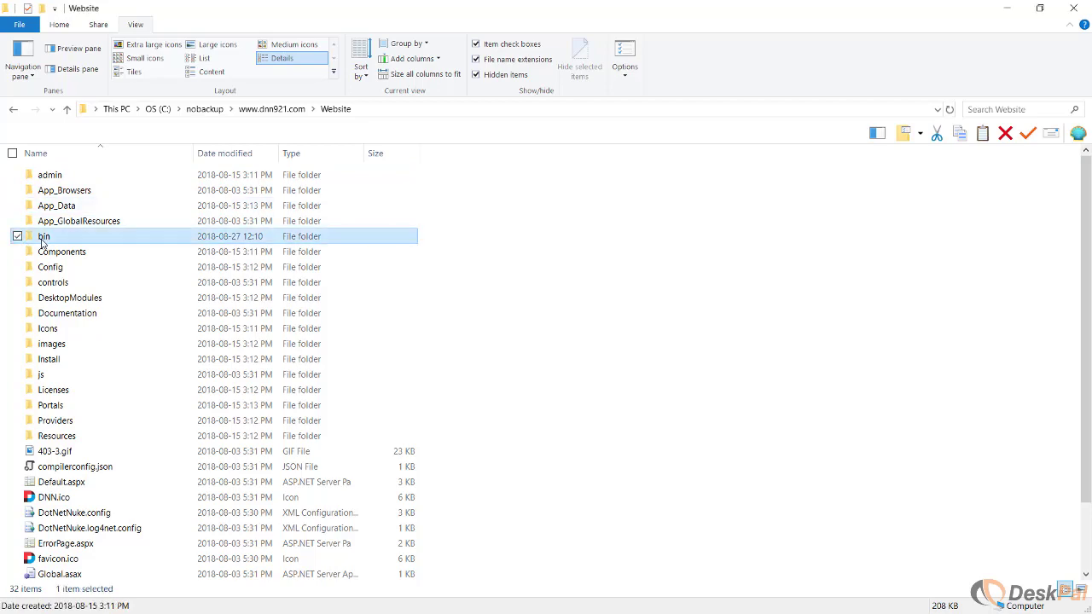
scroll(409, 303, "down", 15)
left_click_drag(1081, 483, 1087, 199)
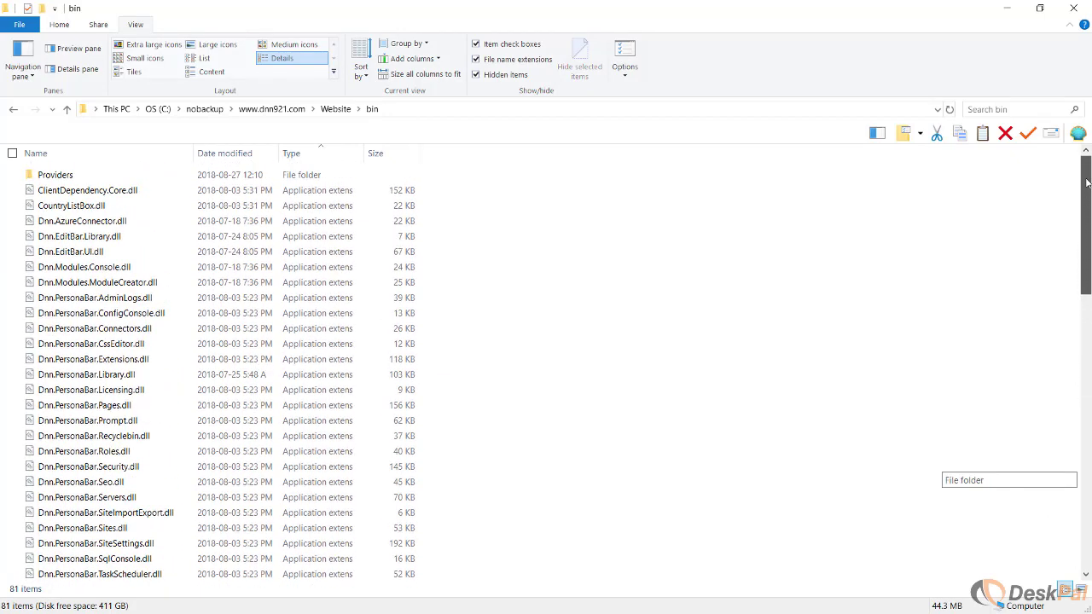
Step: Paste the copied symbol files into the website's bin folder, merging the Providers folder, and minimize the File Explorer windows
right_click(726, 304)
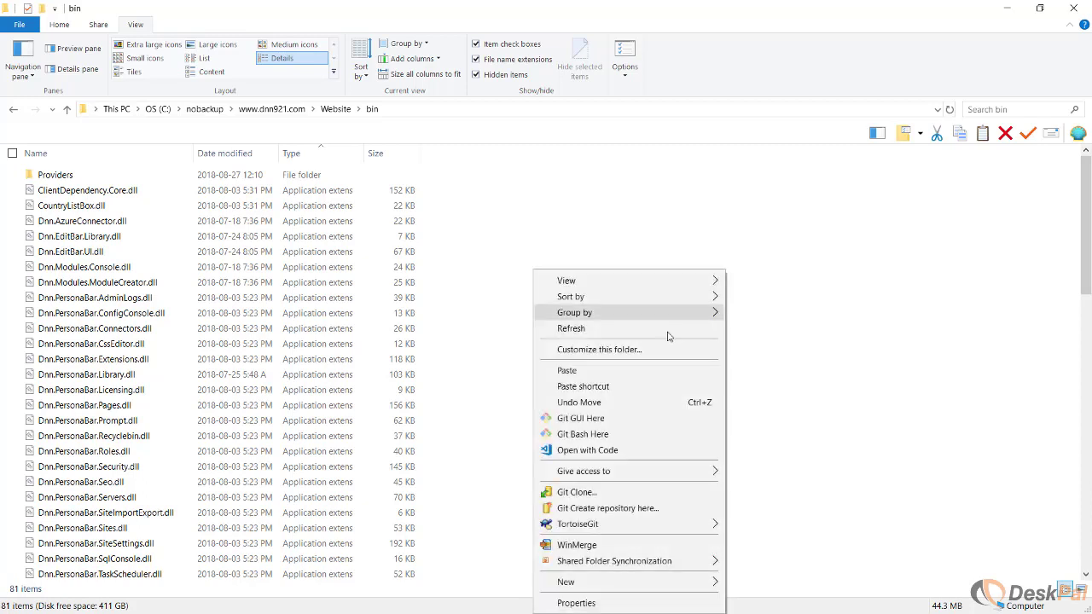
left_click(634, 372)
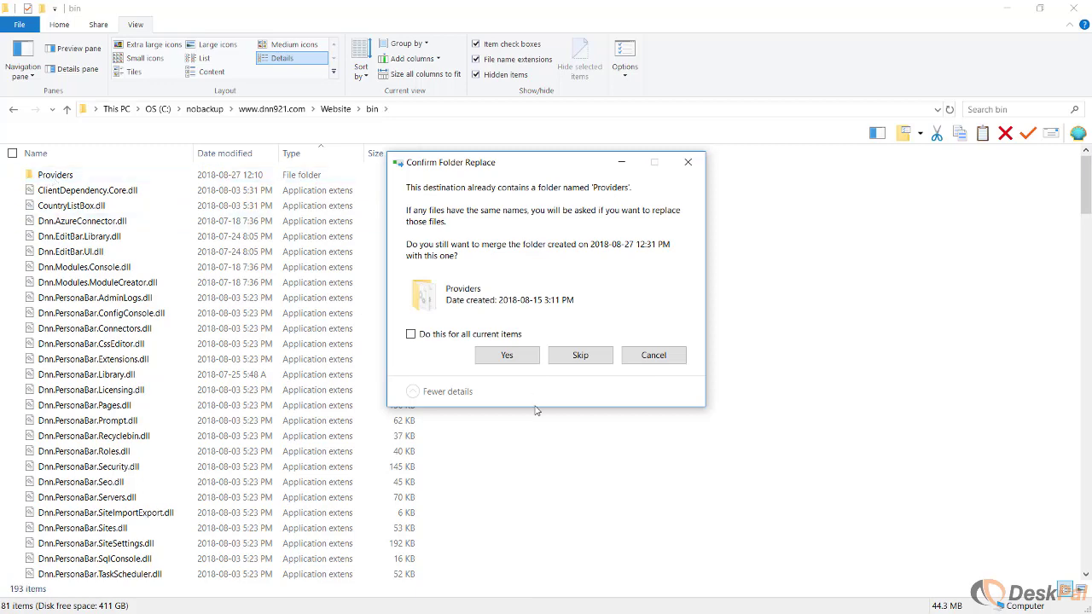
left_click(513, 360)
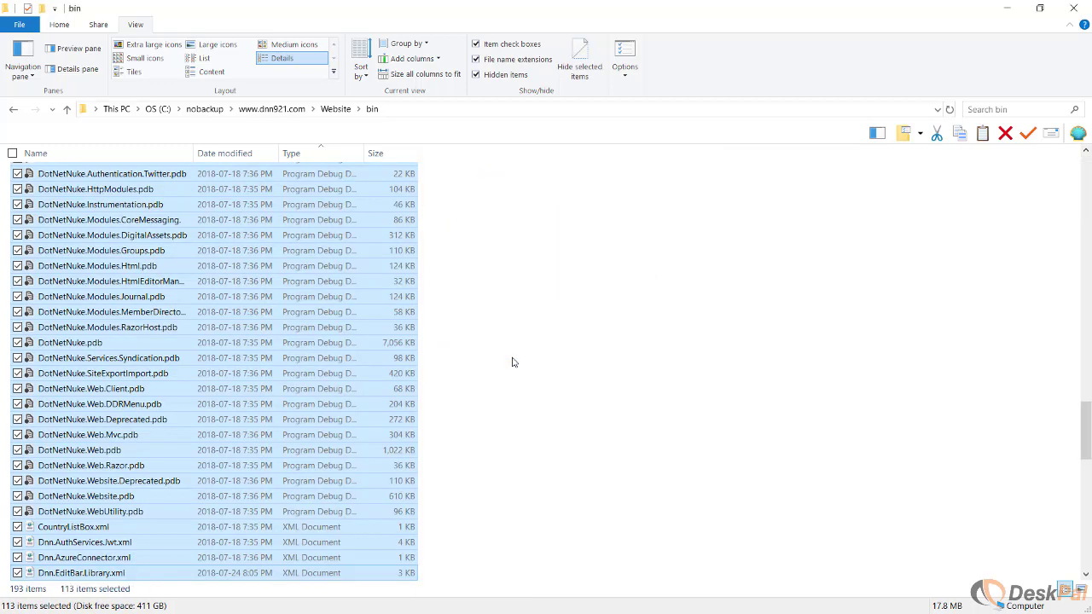
left_click(1005, 10)
left_click(1006, 9)
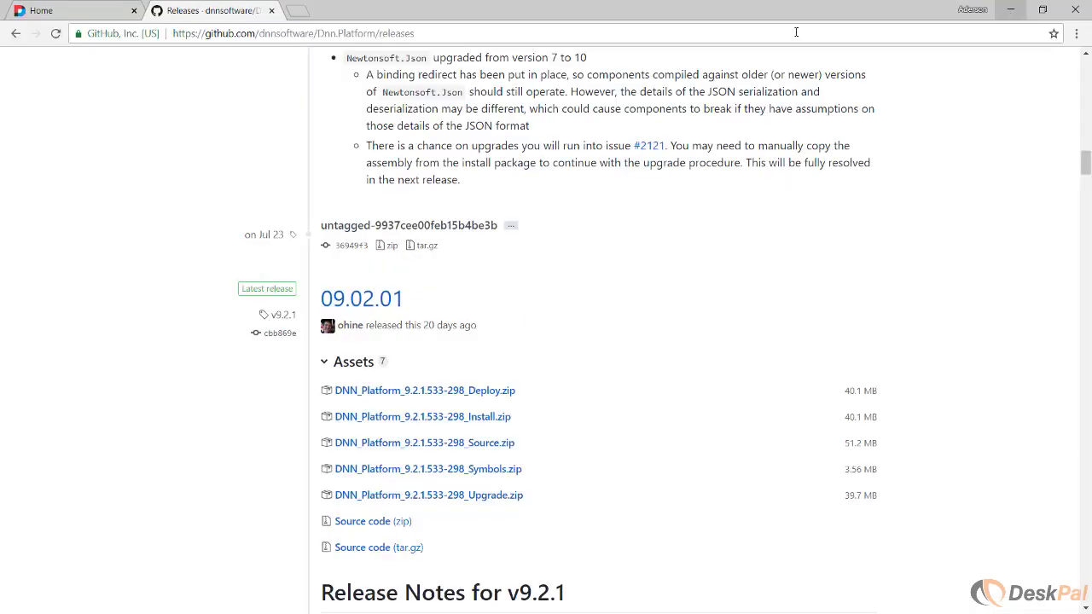
left_click(97, 10)
mouse_move(915, 169)
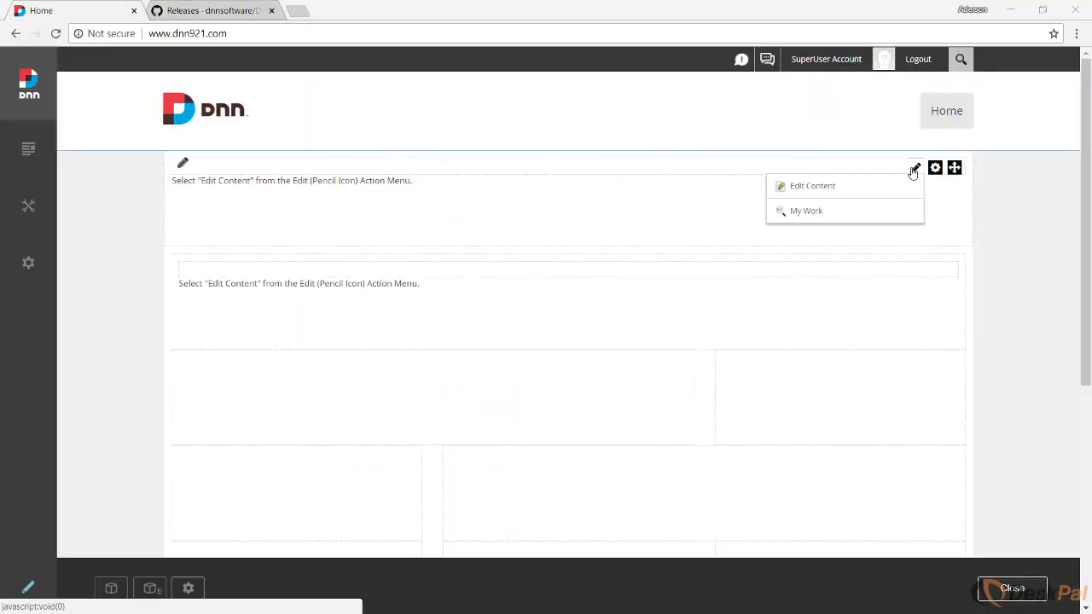
left_click(822, 188)
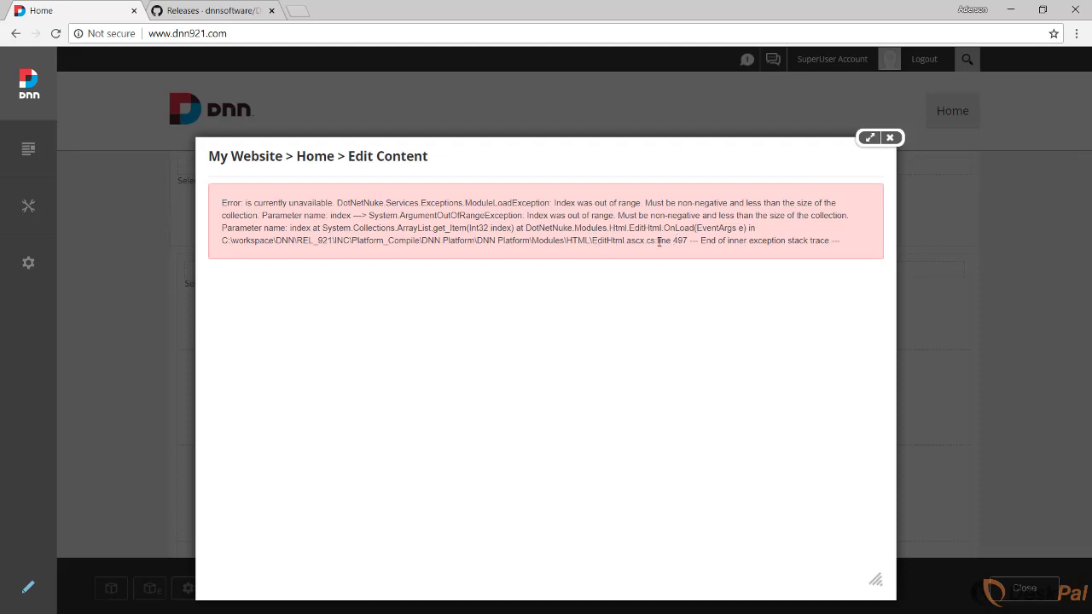
left_click_drag(657, 241, 595, 241)
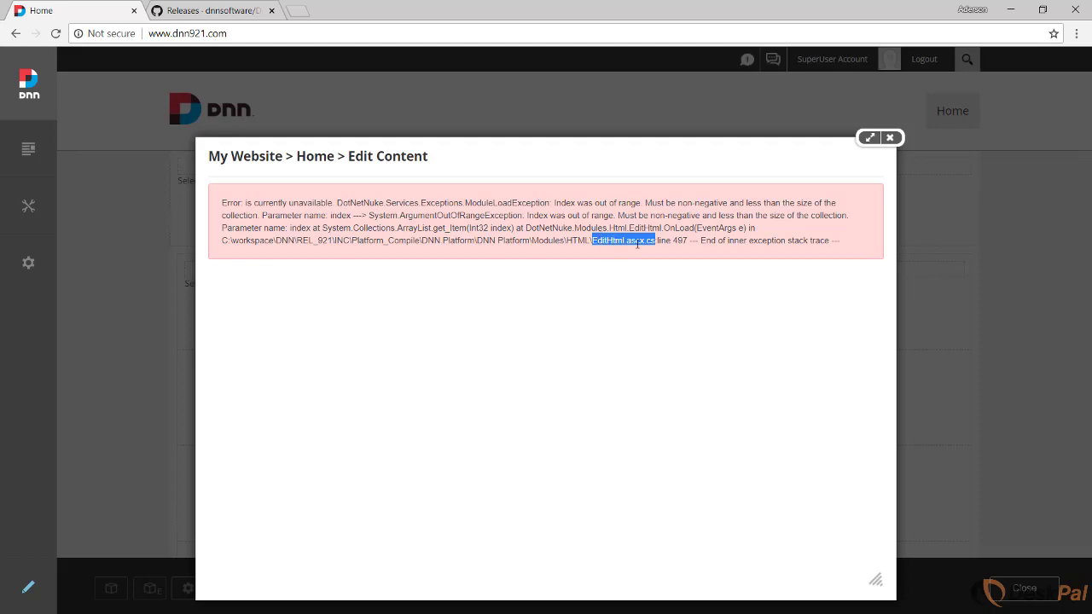
left_click_drag(658, 241, 688, 242)
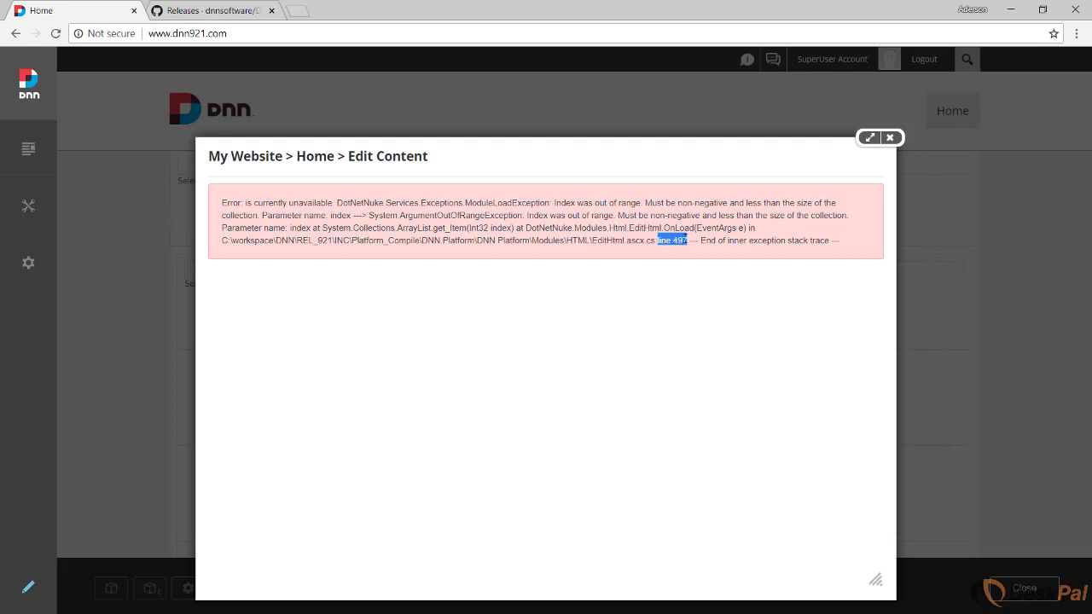
Step: Switch to File Explorer and open the DNN_Platform_9.2.1.533-298_Source folder in dnn921
key("alt+Tab")
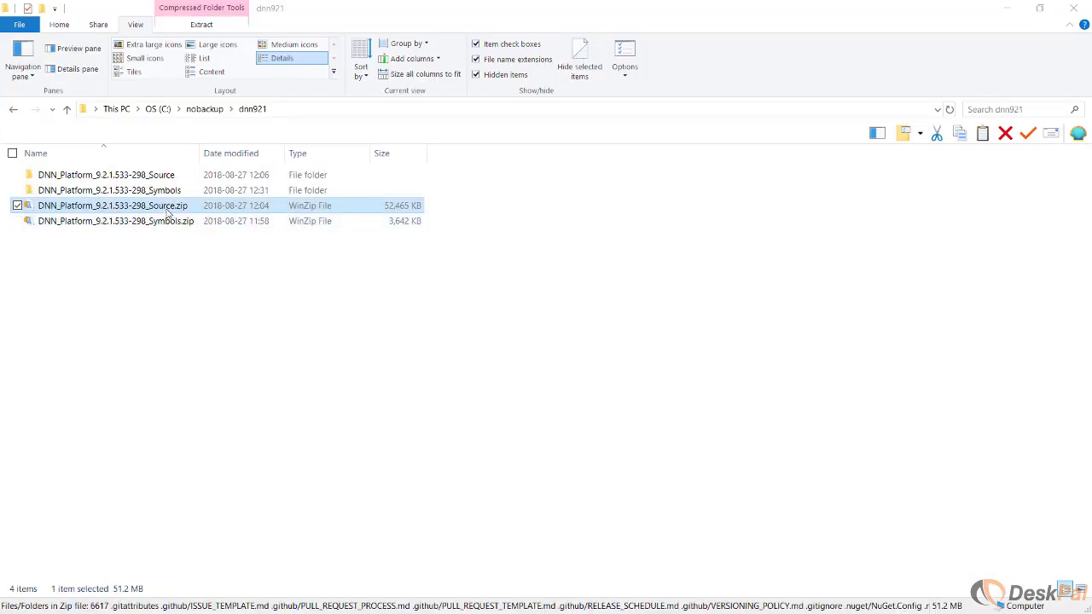
double_click(166, 175)
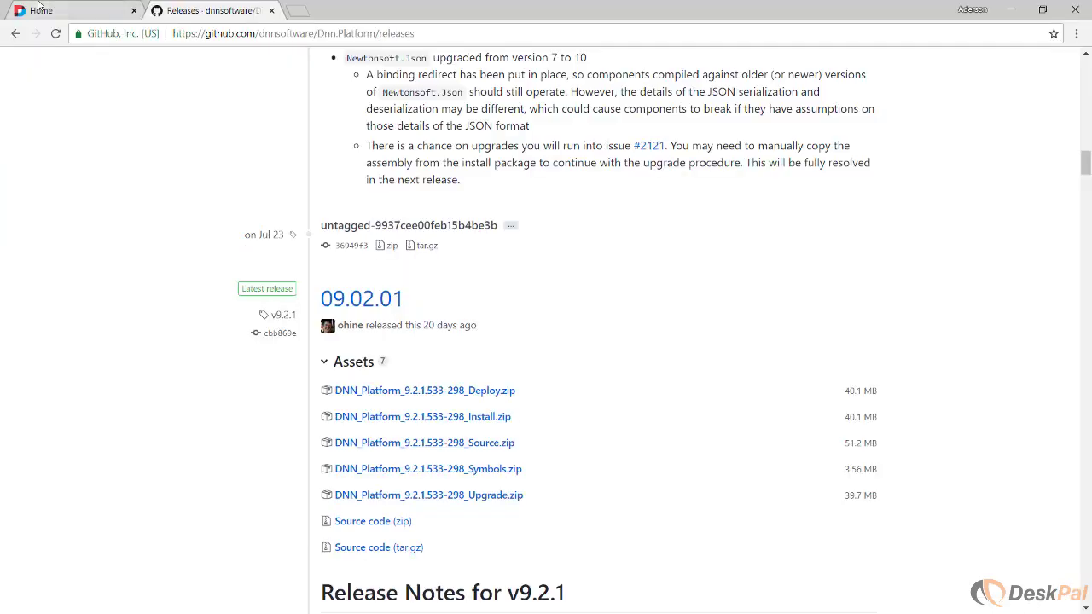
Step: Return to the DNN site's Home page in the browser and close the Edit Content window
left_click(79, 11)
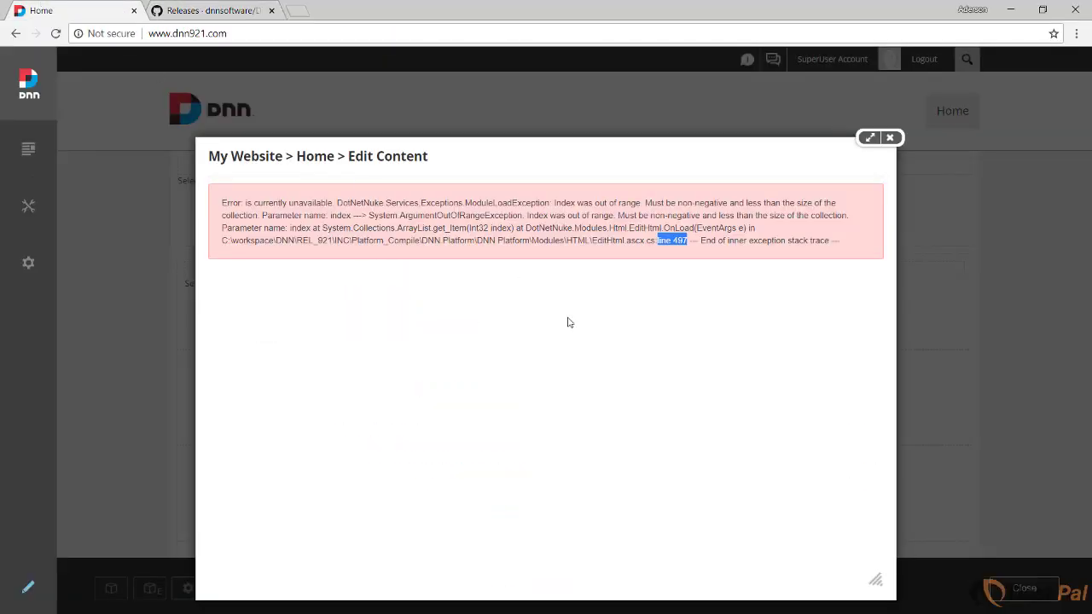
left_click(654, 251)
left_click(889, 137)
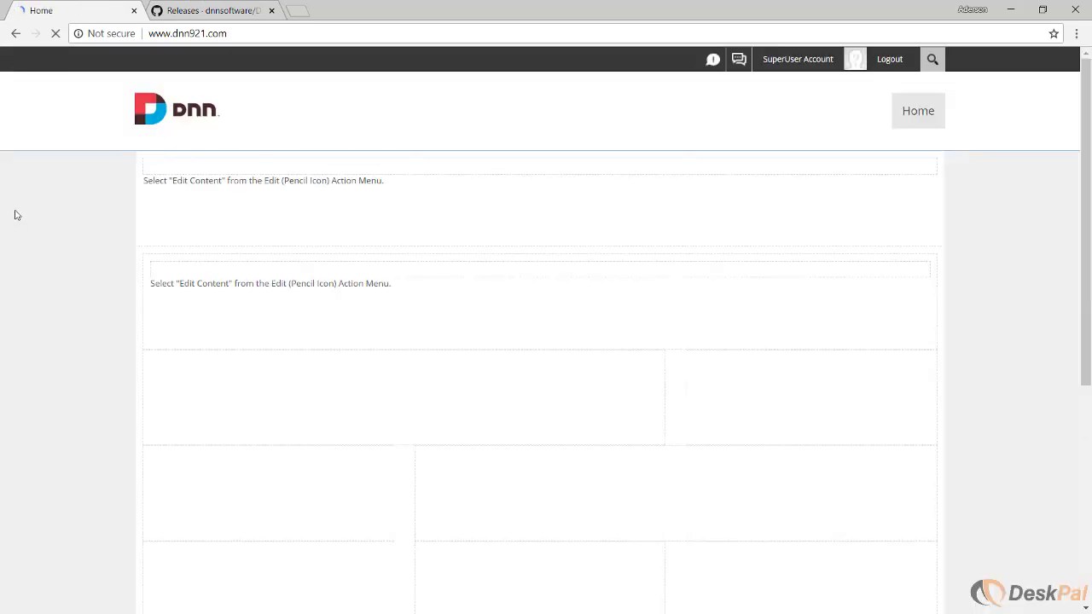
Step: Open the Admin Logs and highlight the source file name in the newest Module Load Exception's inner stack trace
mouse_move(30, 213)
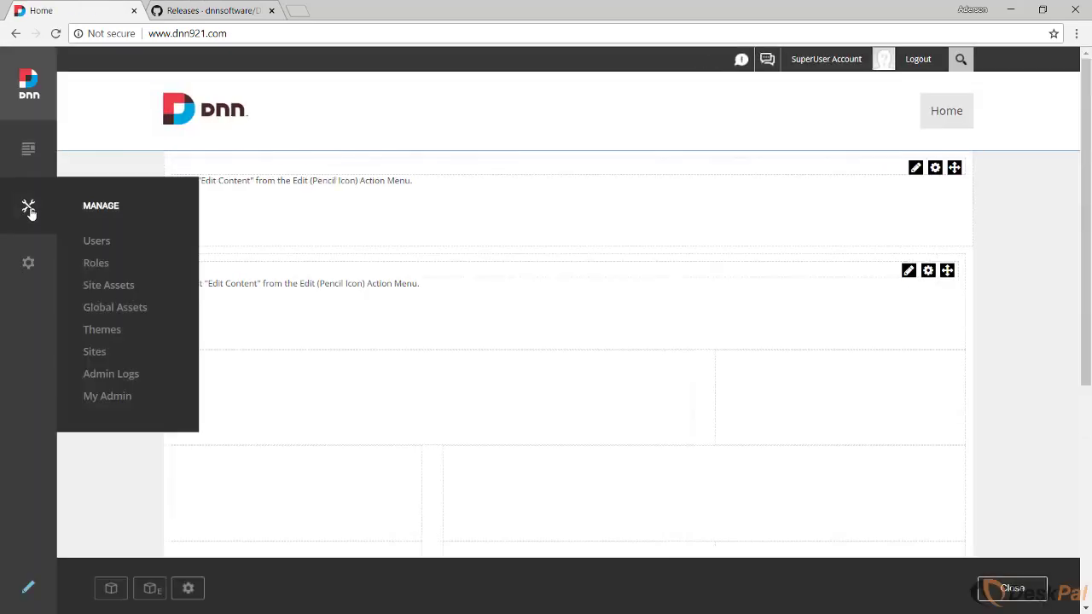
left_click(111, 374)
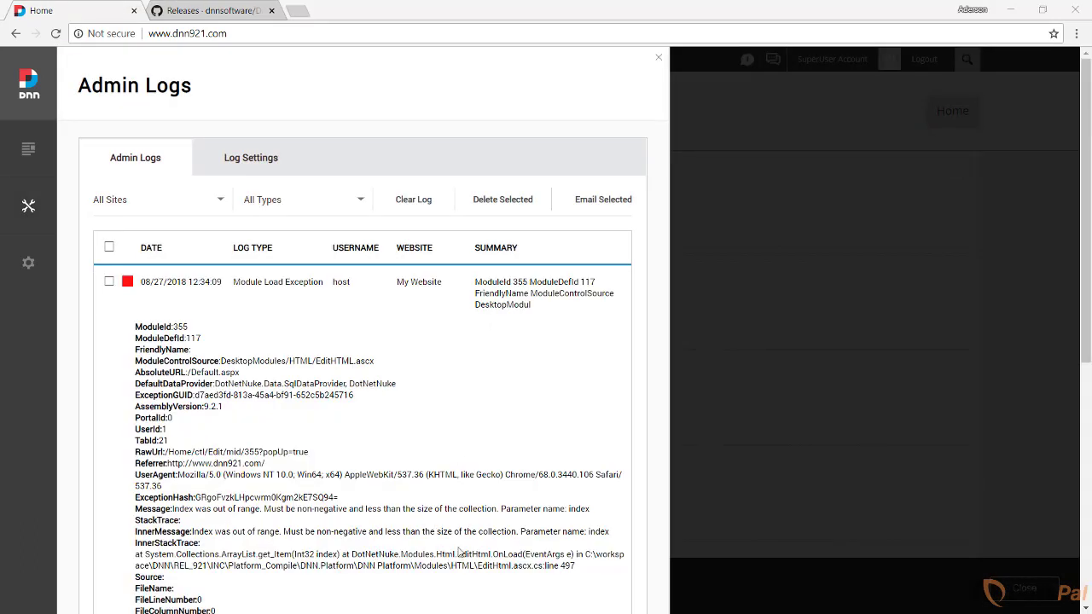
left_click_drag(543, 567, 480, 569)
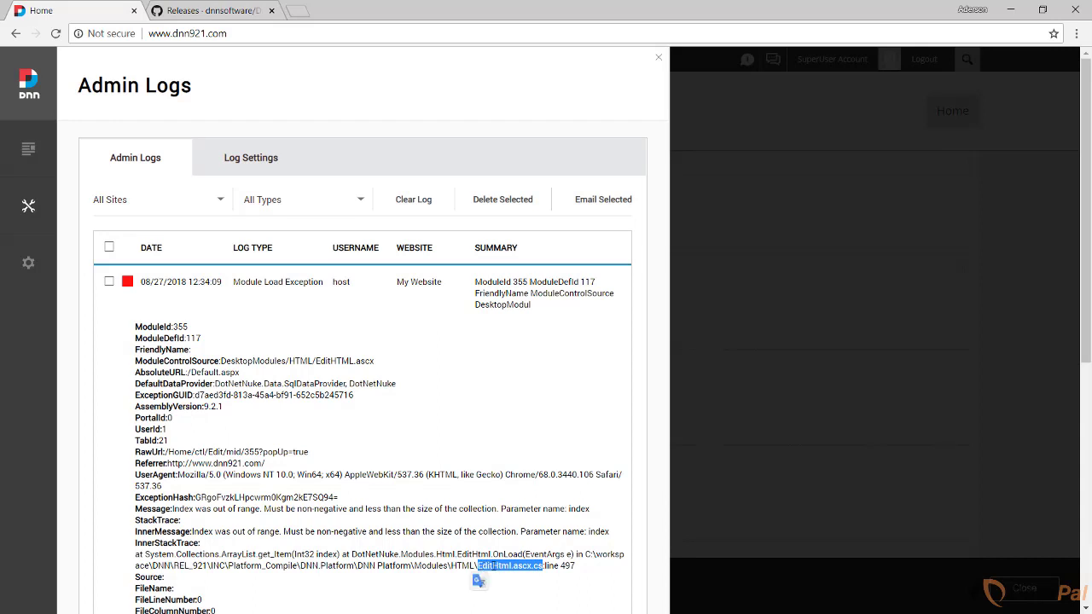
Step: Copy the file name EditHtml.ascx.cs from the log entry and search for it in the DNN_Platform_9.2.1.533-298_Source folder in File Explorer
right_click(490, 569)
left_click(557, 438)
key("alt+Tab")
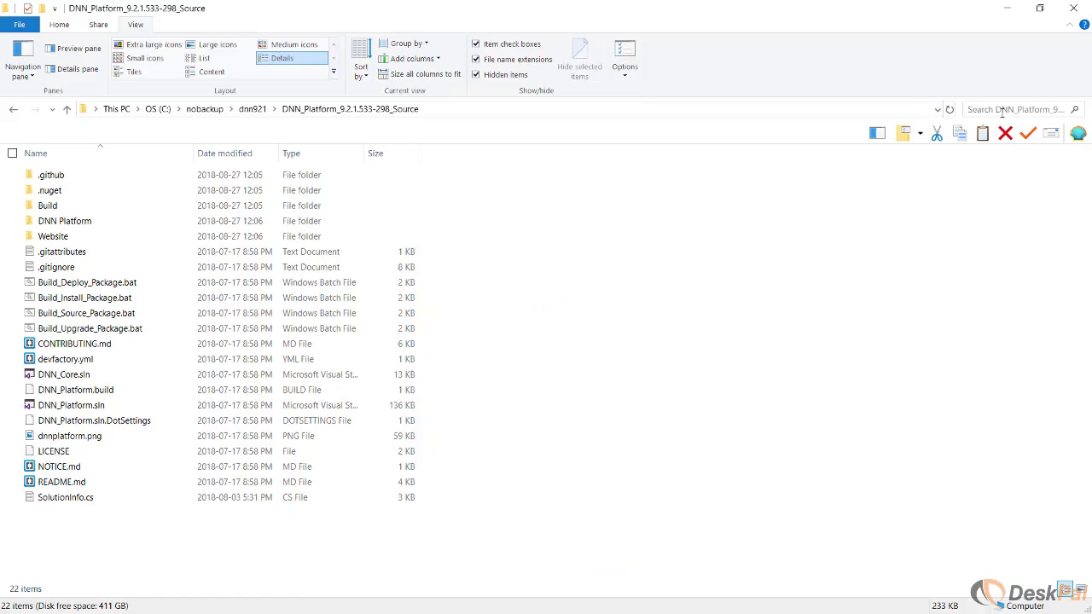
left_click(1003, 111)
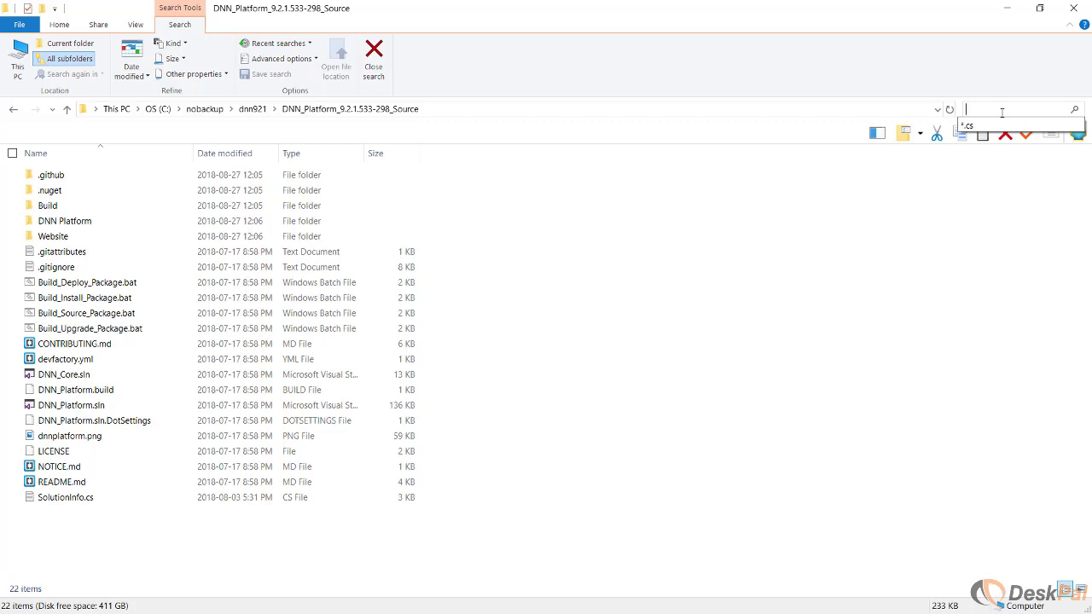
key("ctrl+v")
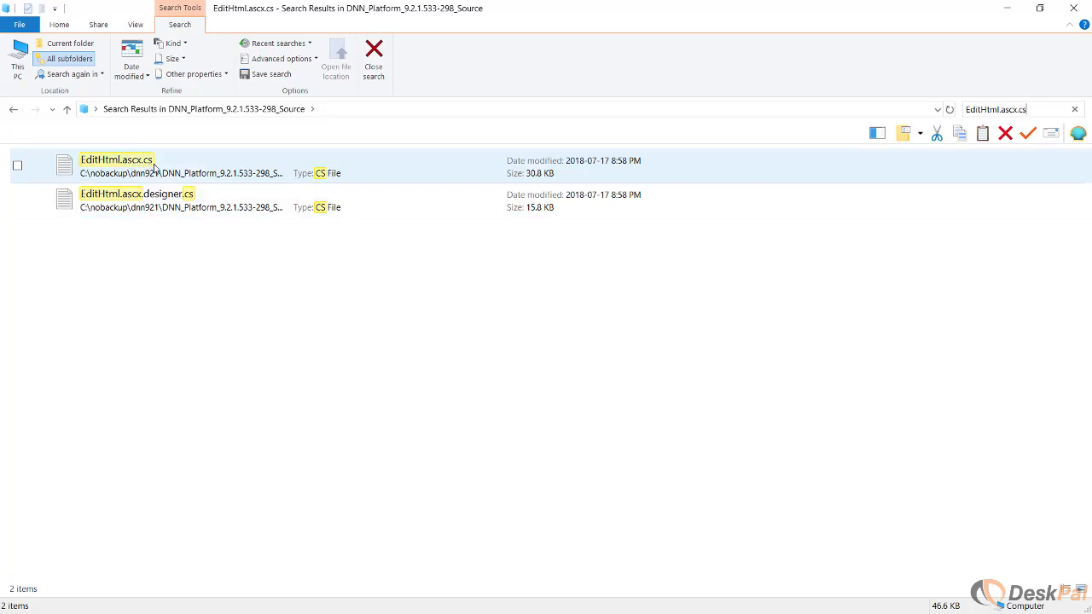
Step: Open EditHtml.ascx.cs from the search results in Notepad++, maximize it, and check the line number in the browser's error log
right_click(145, 171)
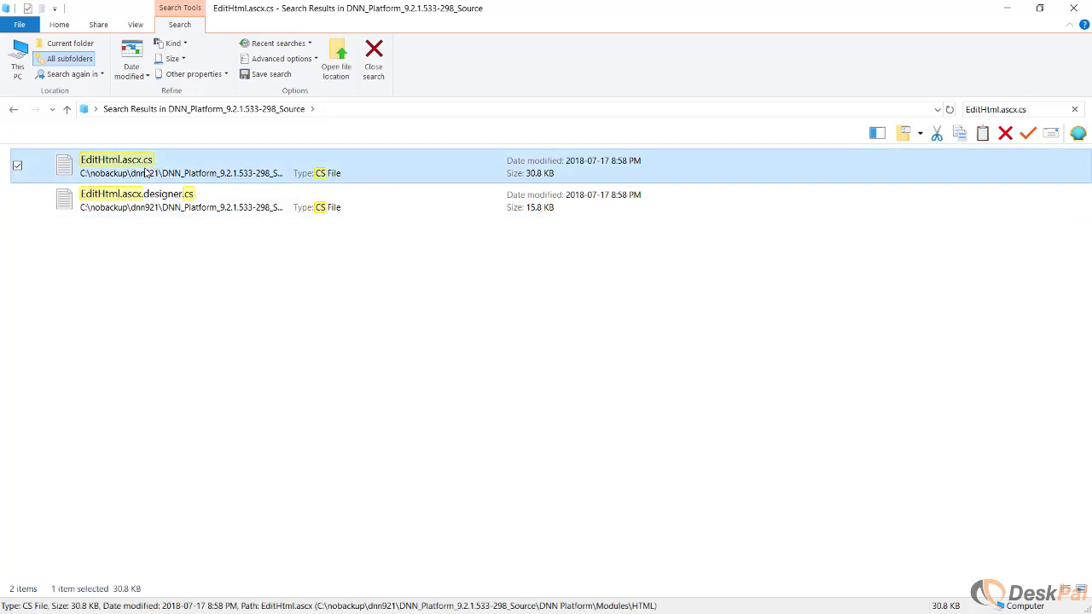
left_click(153, 260)
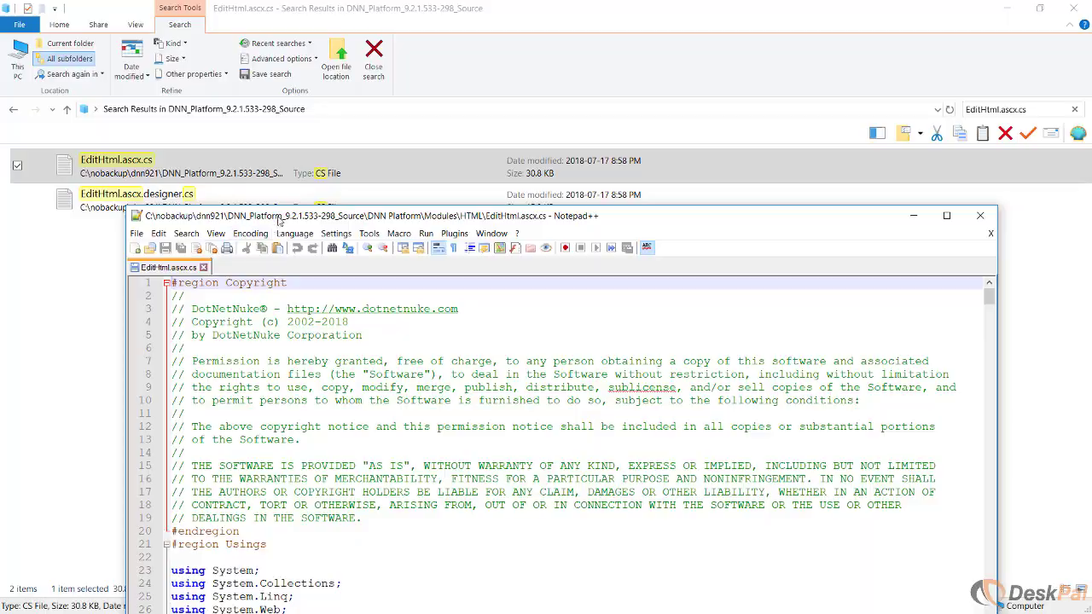
double_click(280, 218)
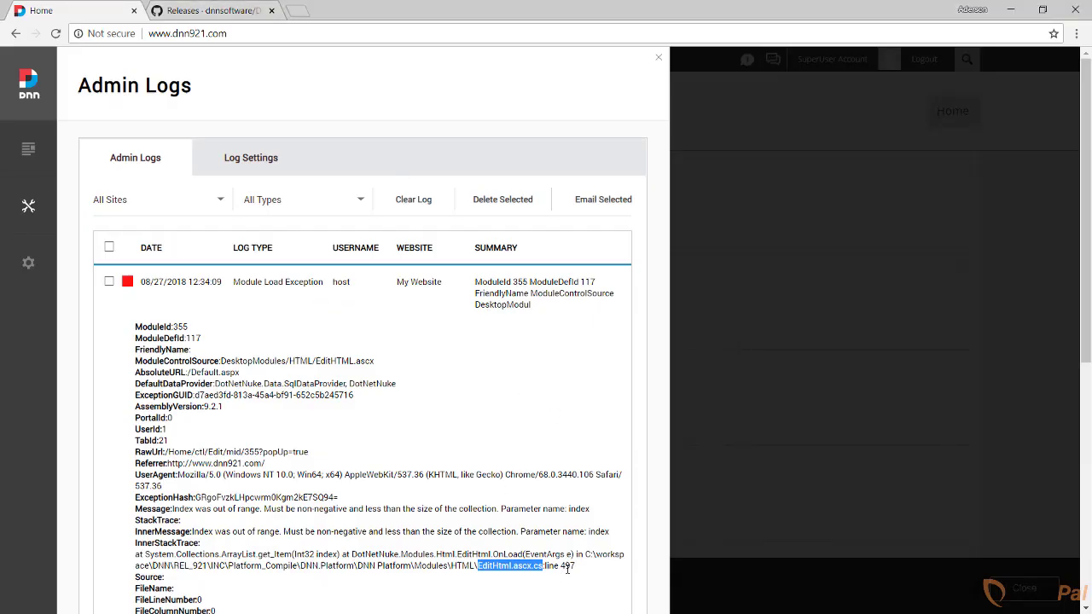
left_click(1011, 10)
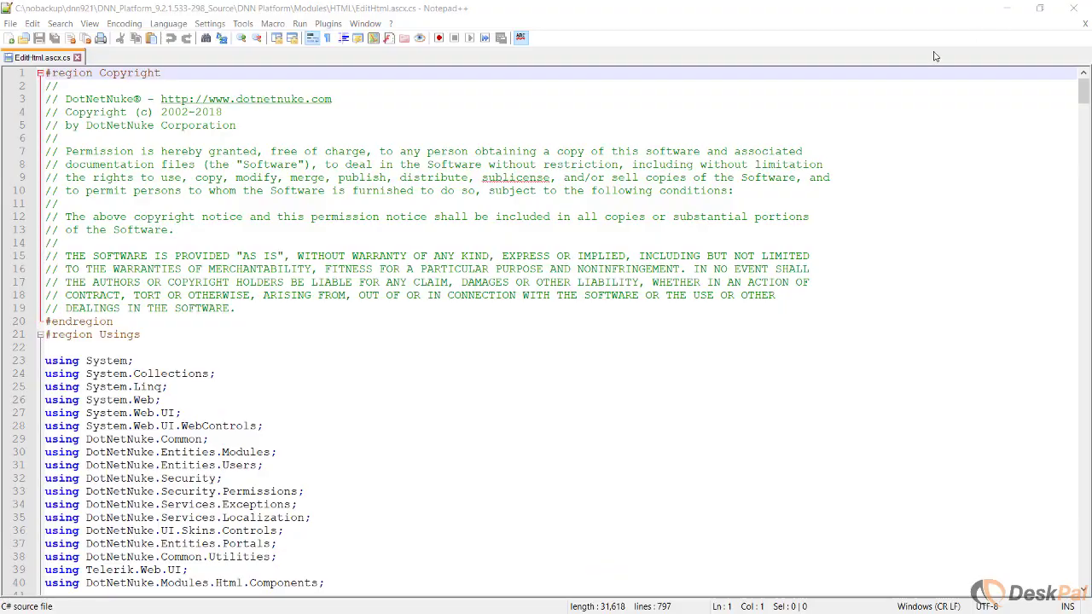
Step: Go to line 497 of EditHtml.ascx.cs and highlight the DisplayInitialContent statement
left_click(606, 203)
key("ctrl+g")
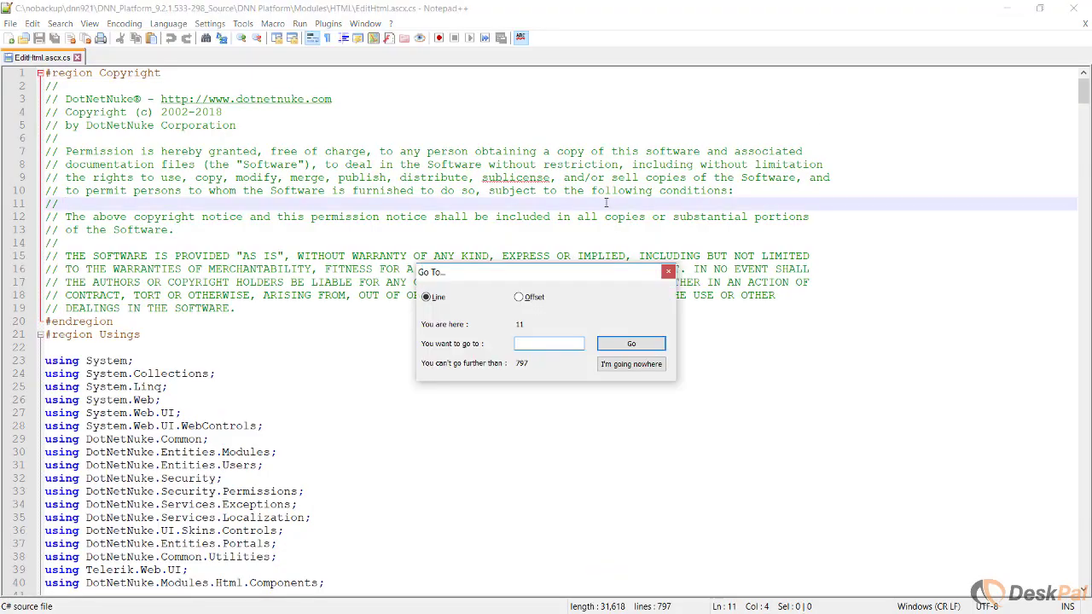
type("497")
key("Return")
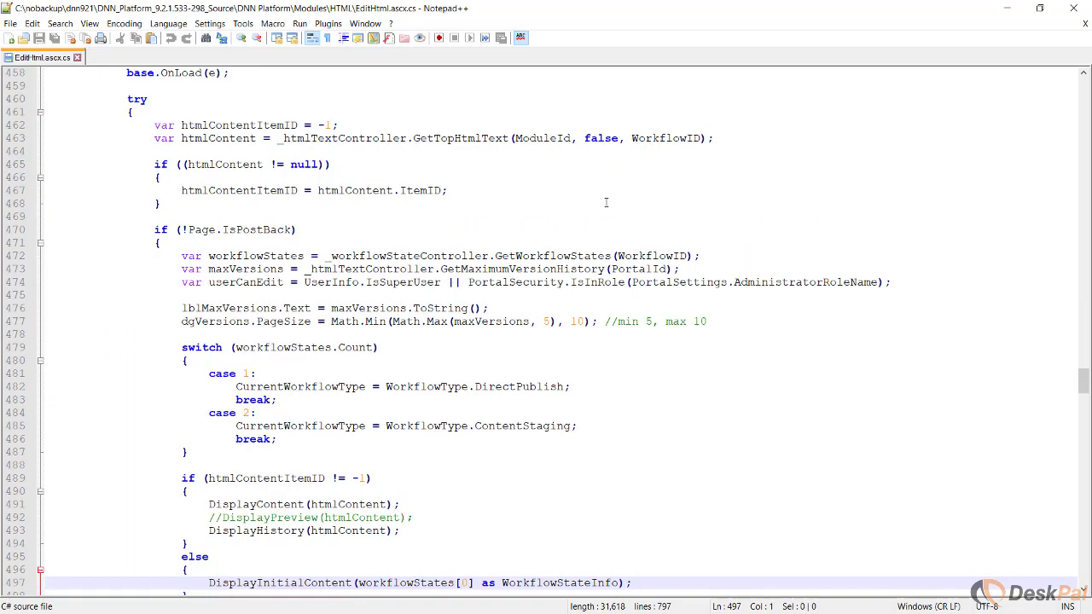
key("shift+Down")
key("shift+Right")
key("shift+Right")
key("shift+Right")
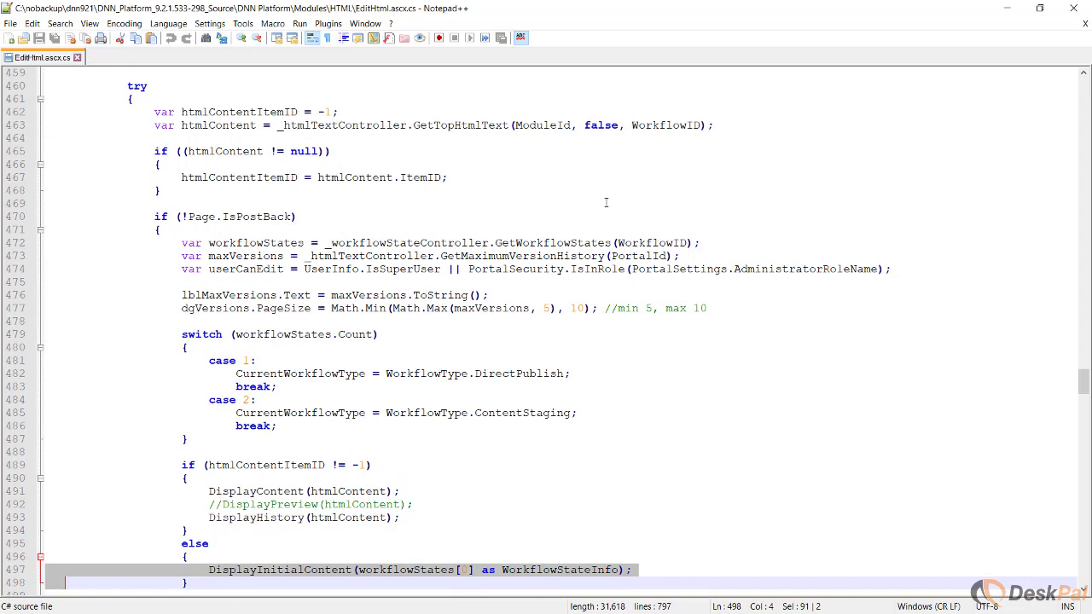
left_click(308, 570)
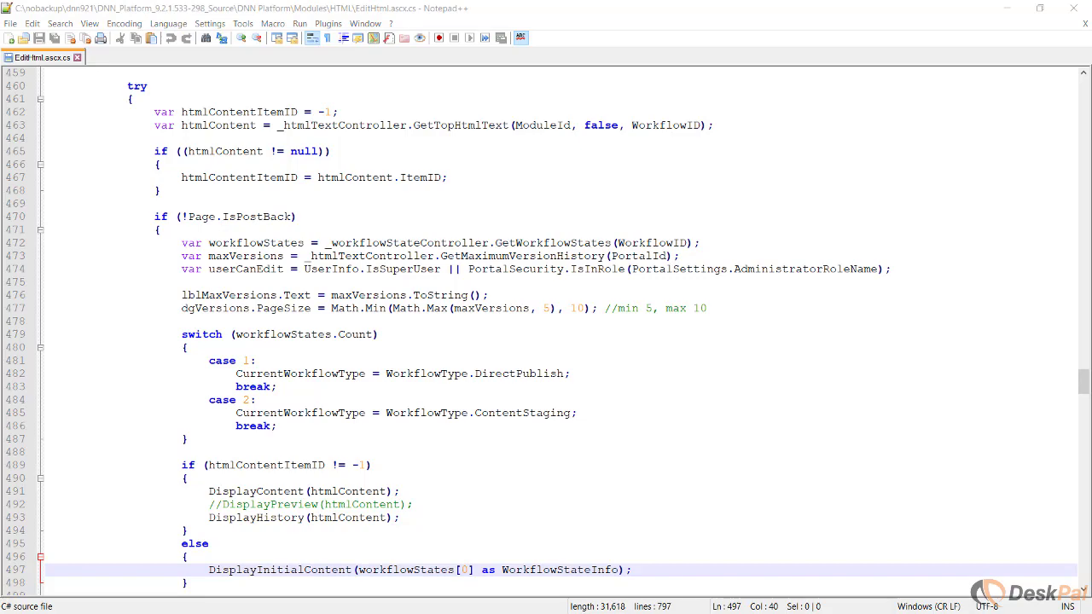
Step: Examine the dbo.WorkflowStates and dbo.Workflow tables in SQL Server Management Studio, and highlight line 497 of EditHtml.ascx.cs again in Notepad++
left_click_drag(464, 613, 451, 192)
double_click(451, 192)
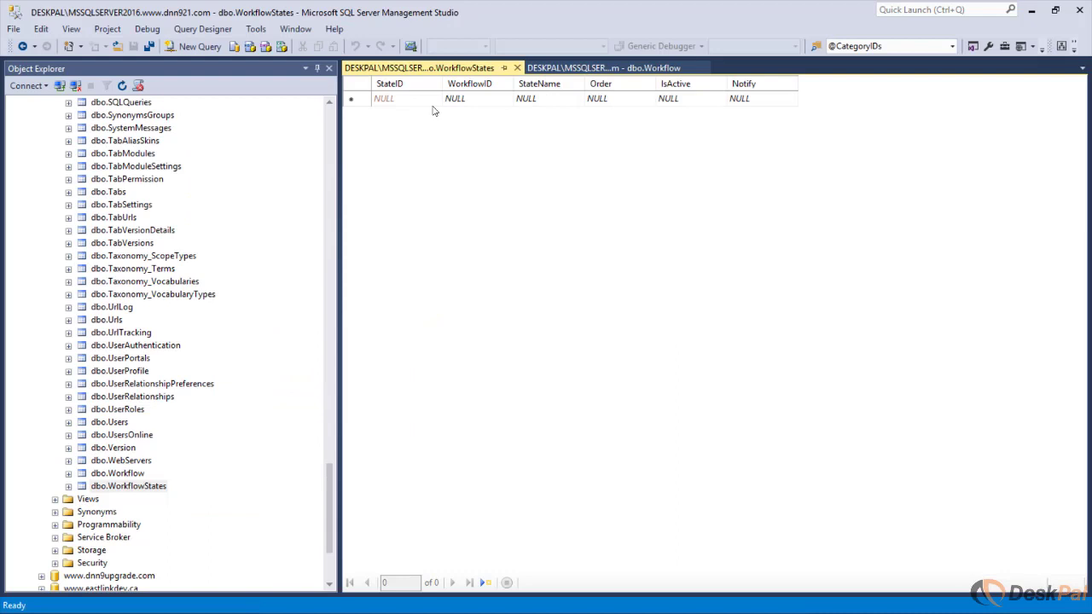
left_click(594, 70)
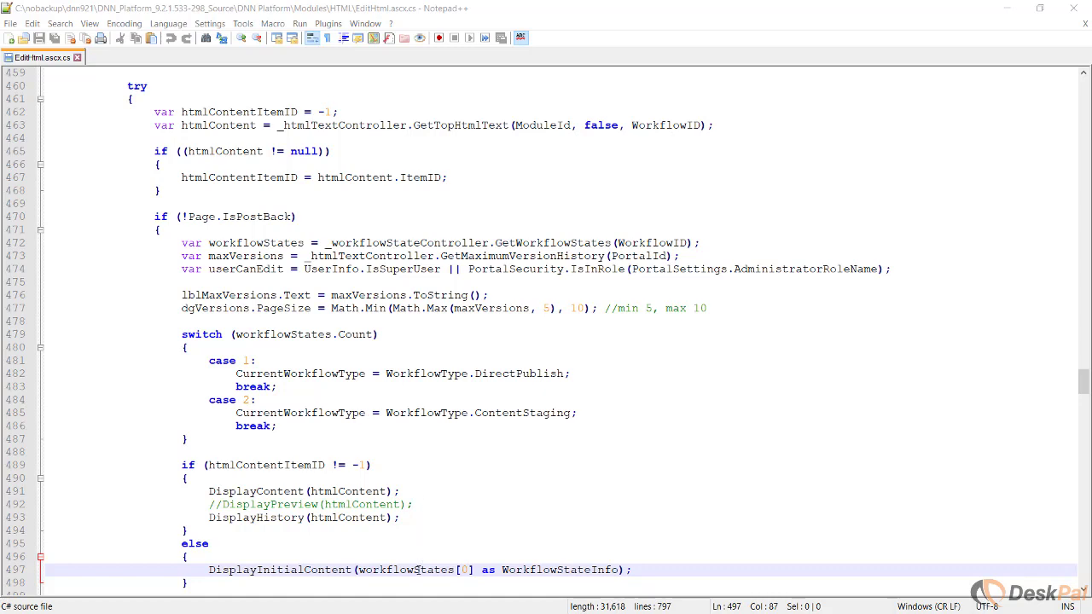
double_click(418, 569)
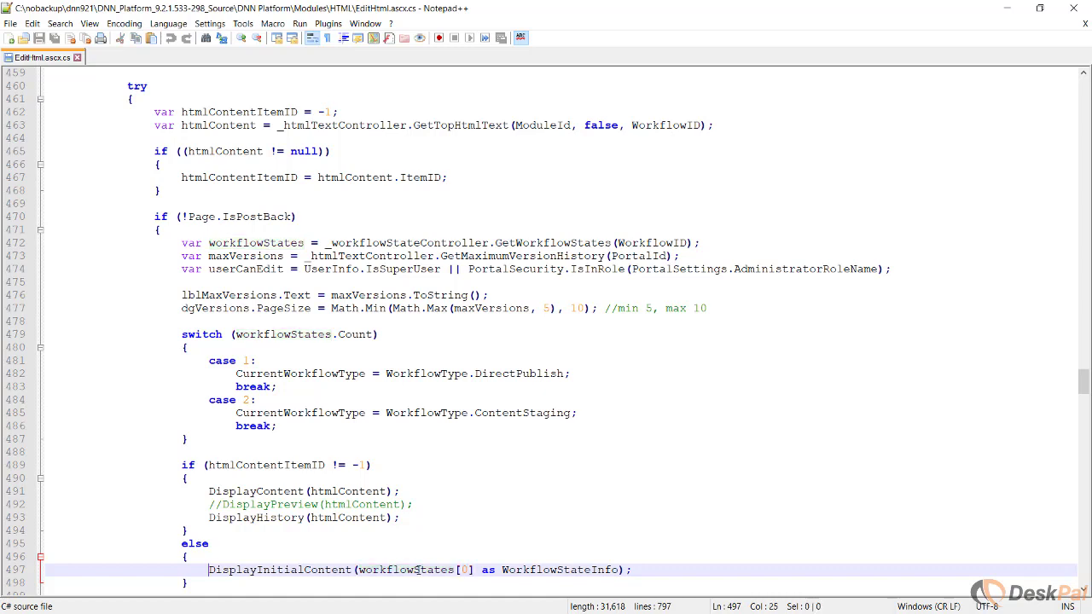
triple_click(418, 569)
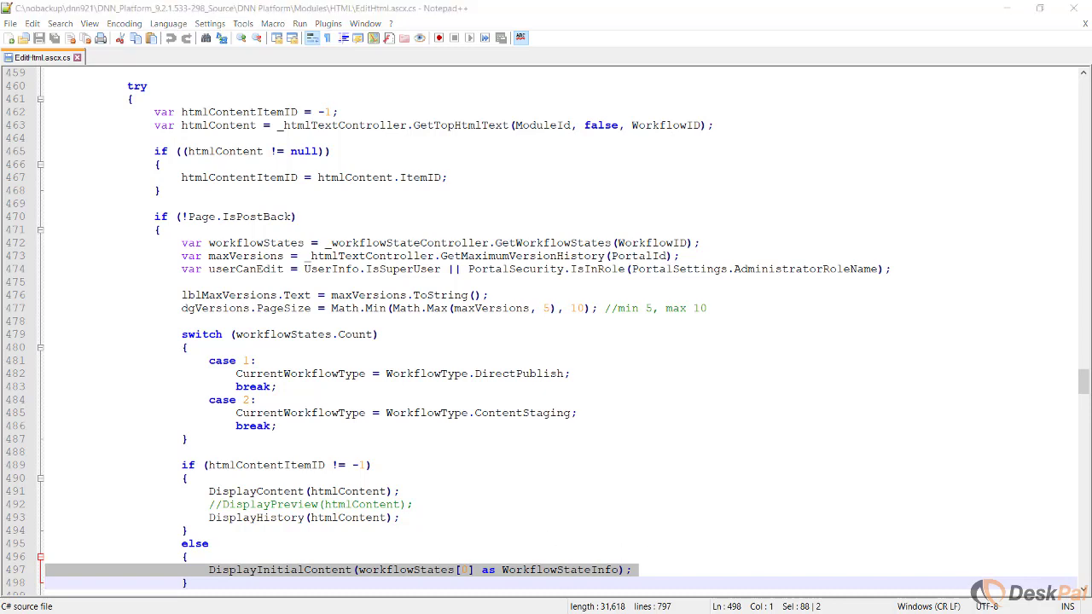
key("alt+Tab")
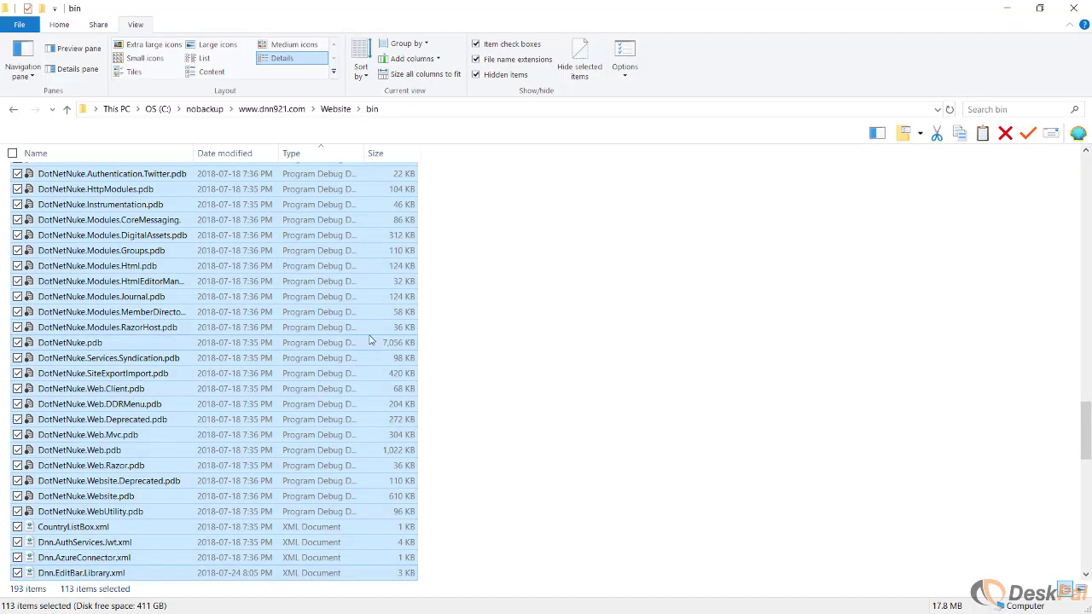
left_click(372, 110)
left_click(82, 221)
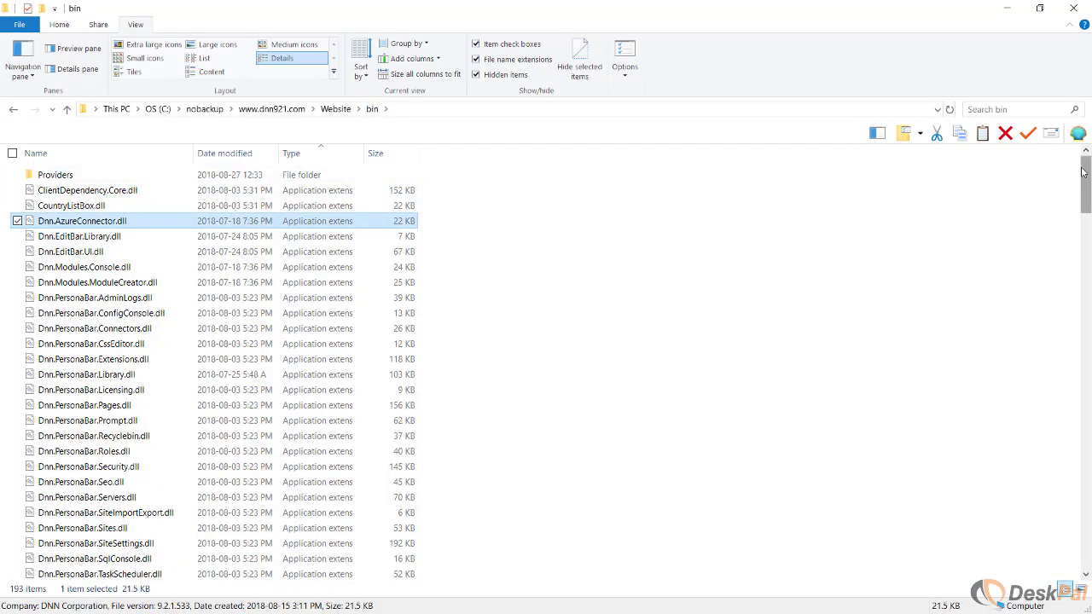
left_click_drag(1082, 172, 1083, 299)
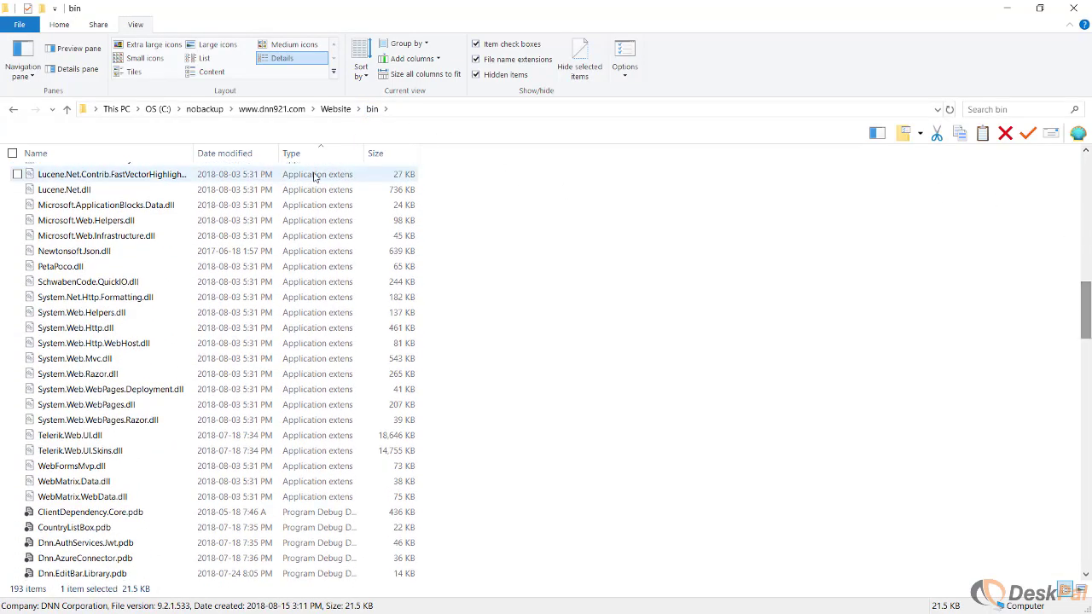
left_click(154, 514)
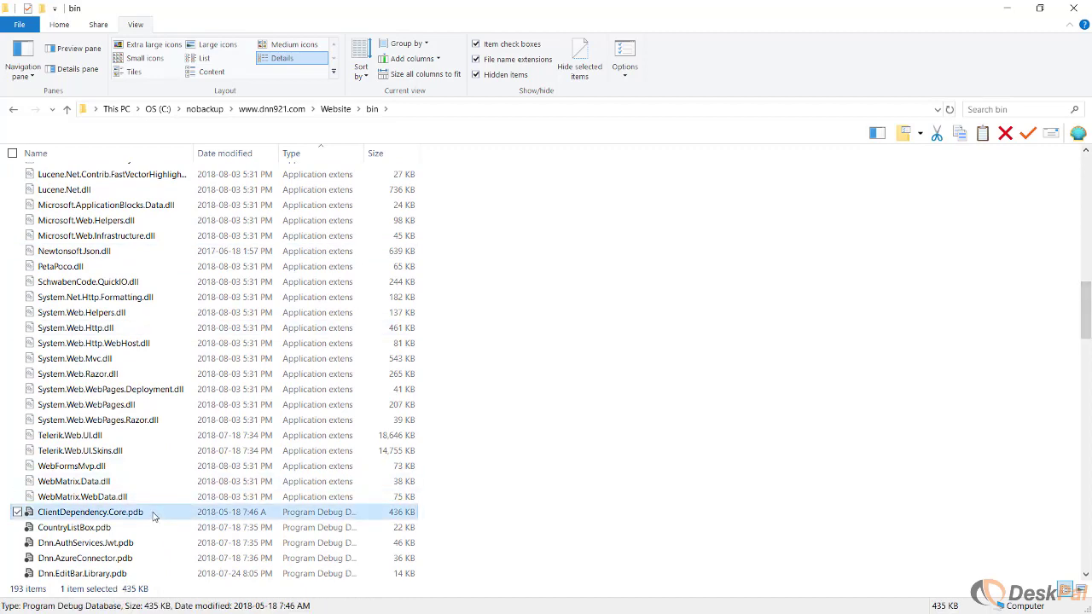
key("shift+Down")
key("shift+Down")
key("shift+Down")
key("shift+Down")
key("shift+Down")
key("shift+Down")
key("shift+Down")
key("shift+Down")
key("shift+Down")
key("shift+Down")
key("shift+Down")
key("shift+Down")
key("shift+Down")
key("shift+Down")
key("shift+Down")
key("shift+Down")
key("shift+Down")
key("shift+Down")
key("shift+Down")
key("shift+Down")
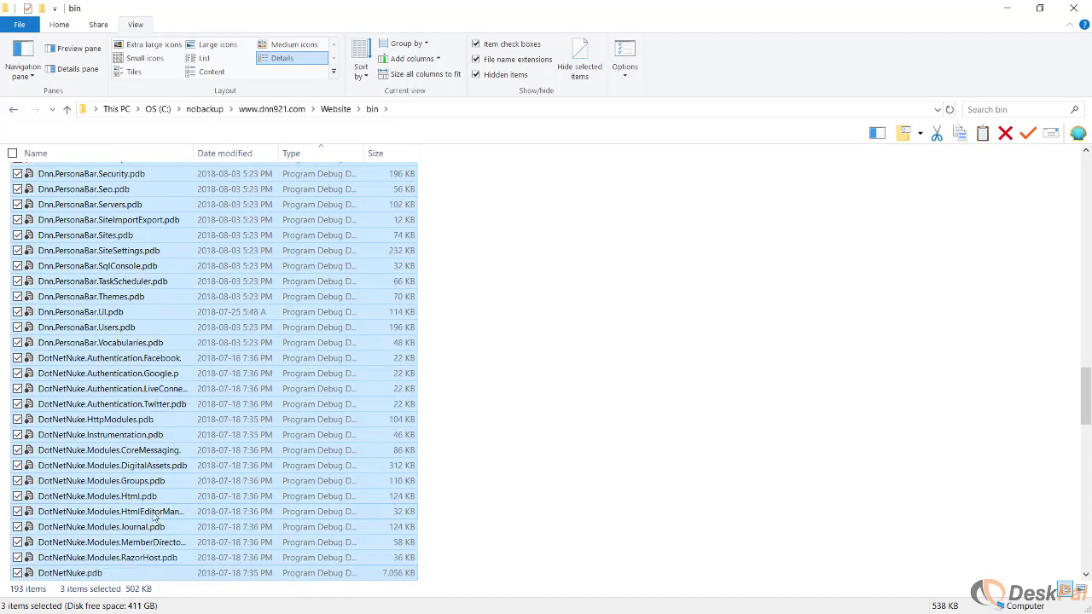
key("shift+Down")
key("shift+Down")
key("shift+Down")
key("shift+Down")
key("shift+Down")
key("shift+Down")
key("shift+Down")
key("shift+Down")
key("shift+Down")
key("shift+Down")
key("shift+Down")
key("shift+Down")
key("shift+Down")
key("shift+Down")
key("shift+Down")
key("shift+Down")
key("shift+Down")
key("shift+Down")
key("shift+Down")
key("shift+Down")
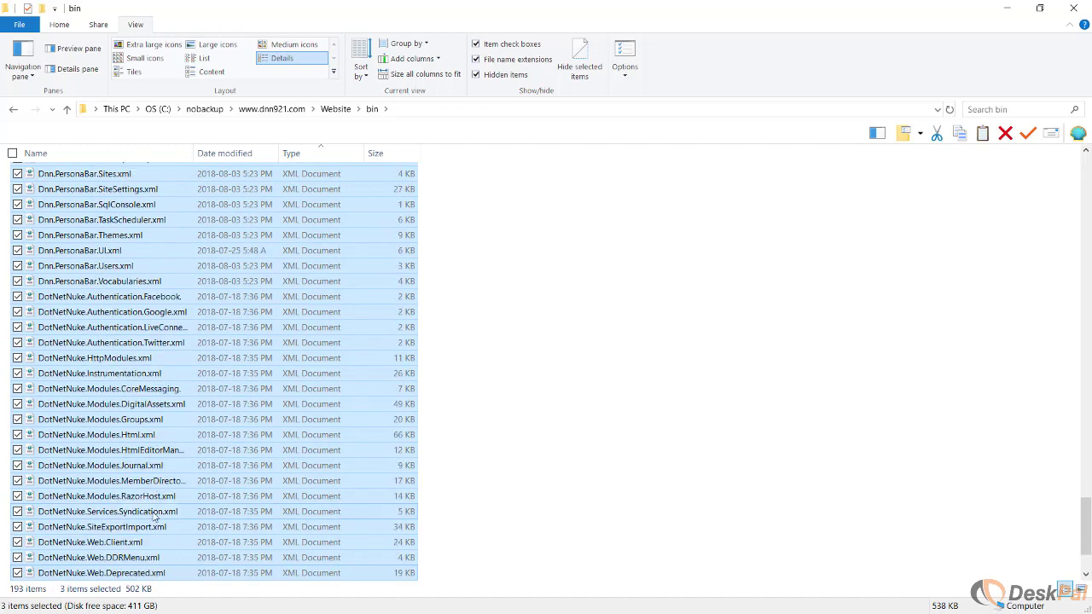
key("shift+Down")
key("shift+Down")
key("shift+Down")
key("shift+Down")
key("shift+Down")
key("shift+Down")
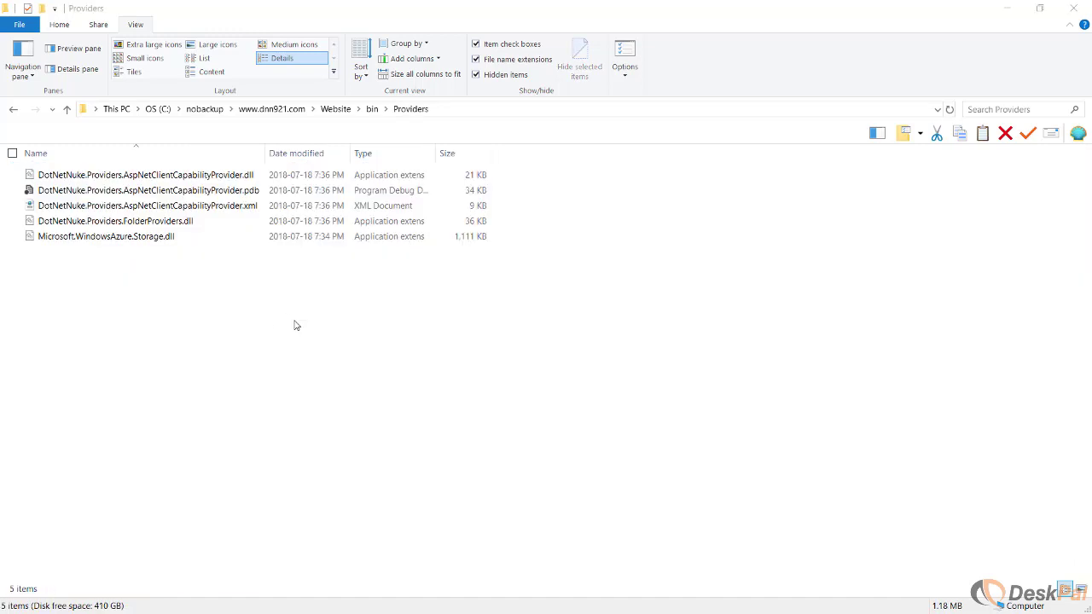
Step: Delete the DotNetNuke.Providers.AspNetClientCapabilityProvider .pdb and .xml files from the Providers folder and return to the bin folder
left_click(224, 212)
key("shift+Up")
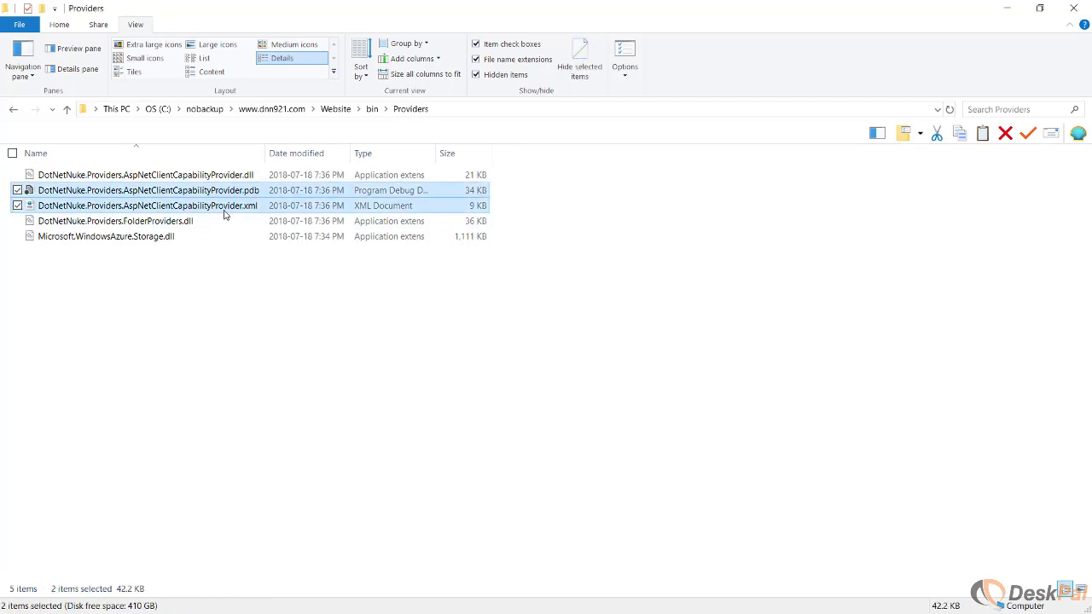
key("Delete")
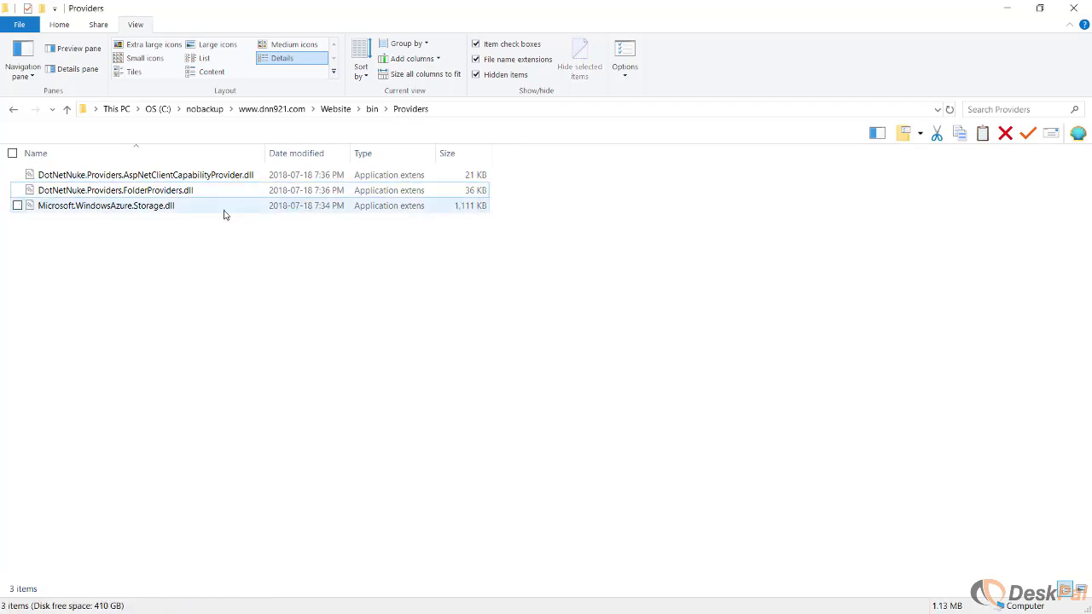
left_click(372, 110)
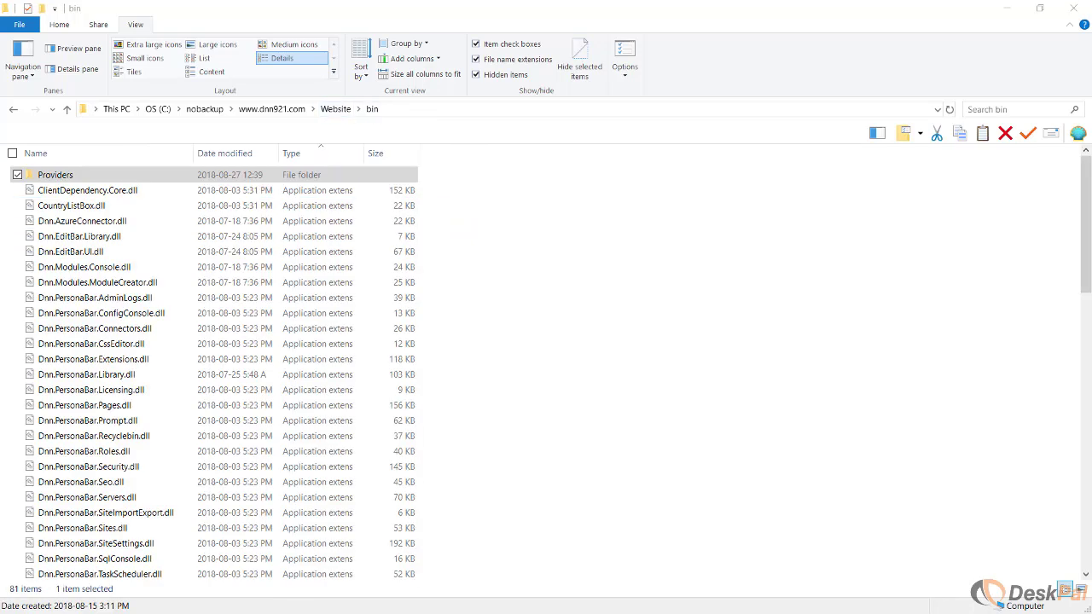